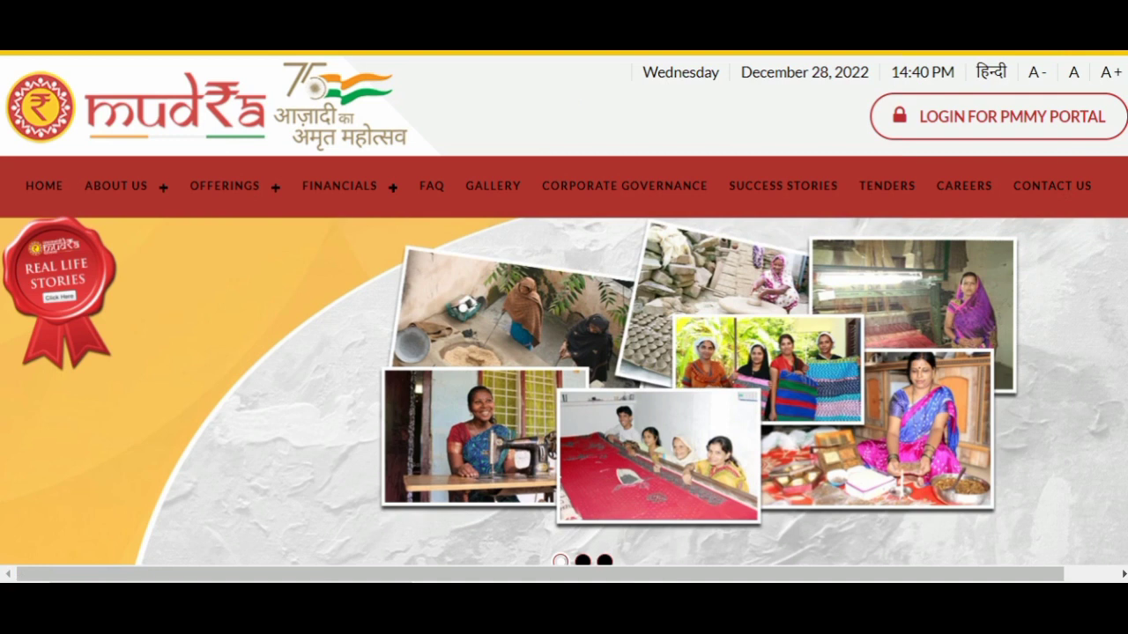
{"action": "scroll", "coordinate": [564, 308], "scroll_direction": "down", "scroll_amount": 8}
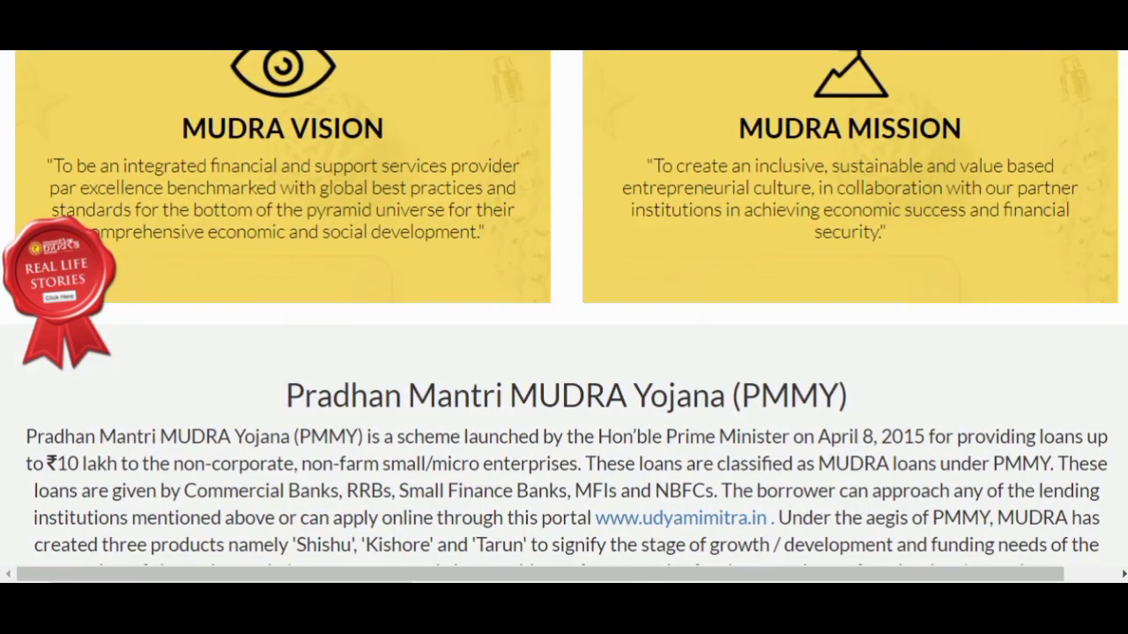
{"action": "scroll", "coordinate": [423, 424], "scroll_direction": "down", "scroll_amount": 1}
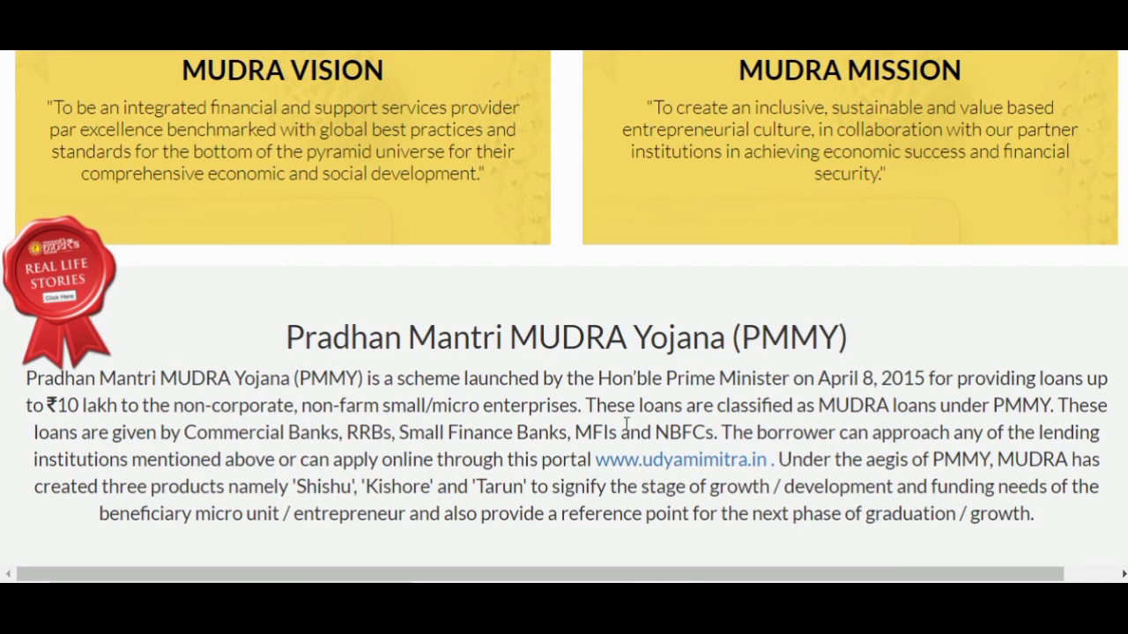
{"action": "left_click", "coordinate": [744, 467]}
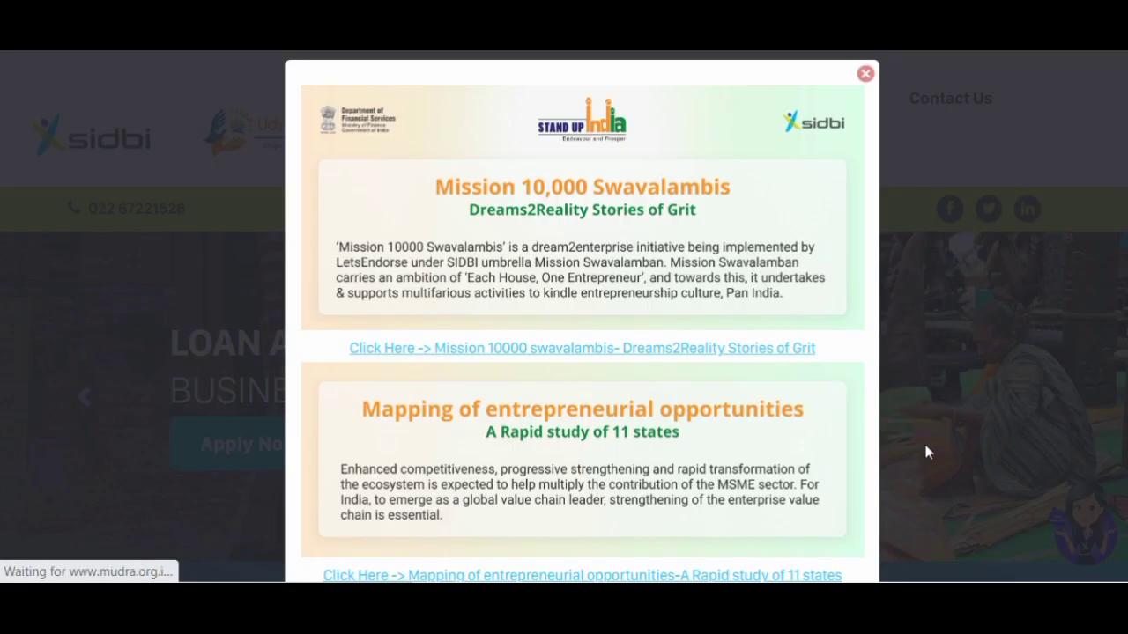
{"action": "left_click", "coordinate": [865, 76]}
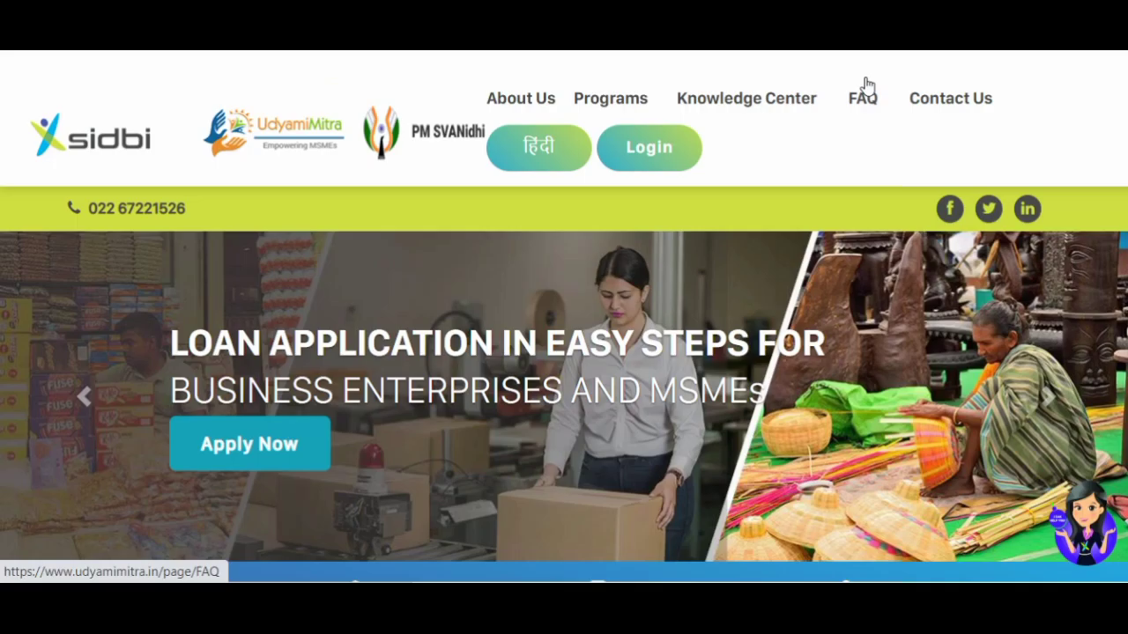
- Start an application for Mudra Loans and verify the one-time password for the new registration
{"action": "scroll", "coordinate": [564, 316], "scroll_direction": "down", "scroll_amount": 7}
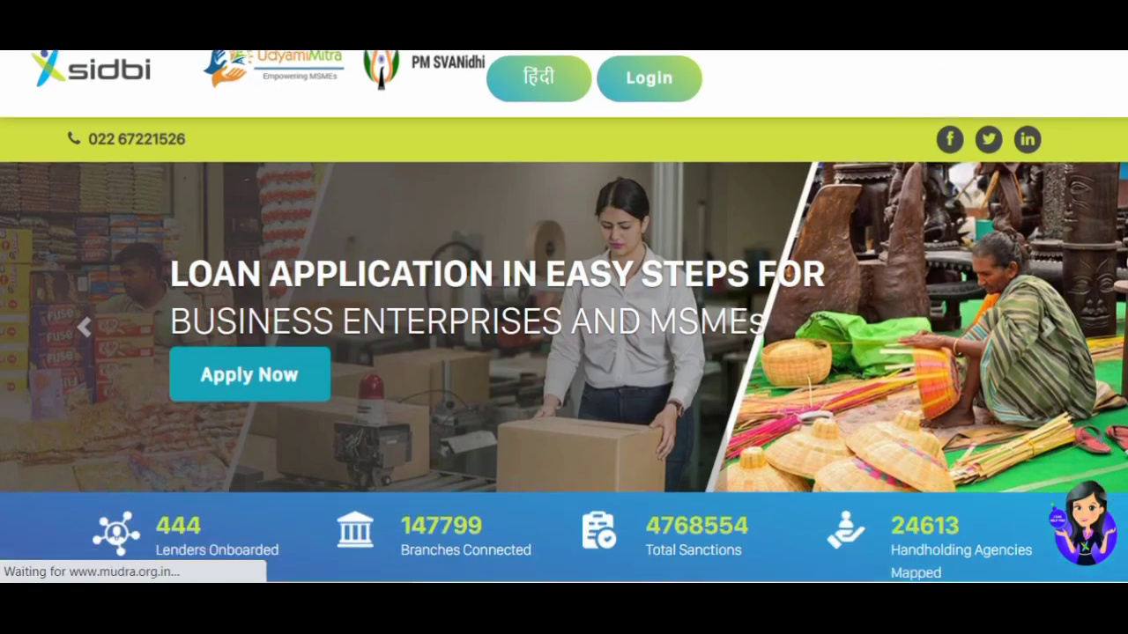
{"action": "scroll", "coordinate": [563, 316], "scroll_direction": "up", "scroll_amount": 1}
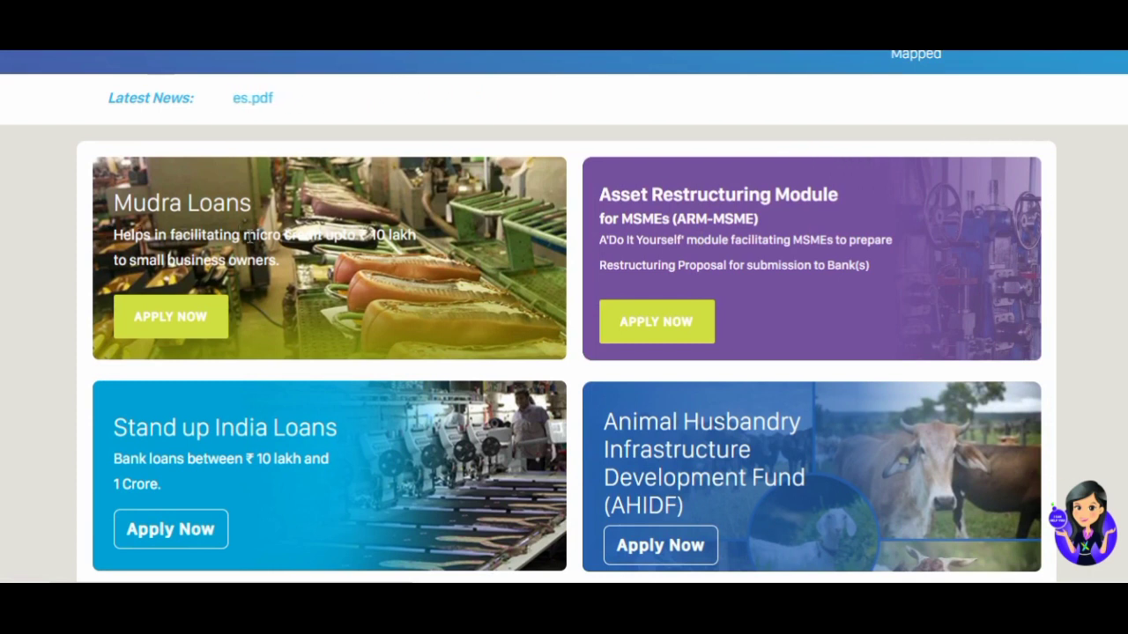
{"action": "left_click", "coordinate": [182, 327]}
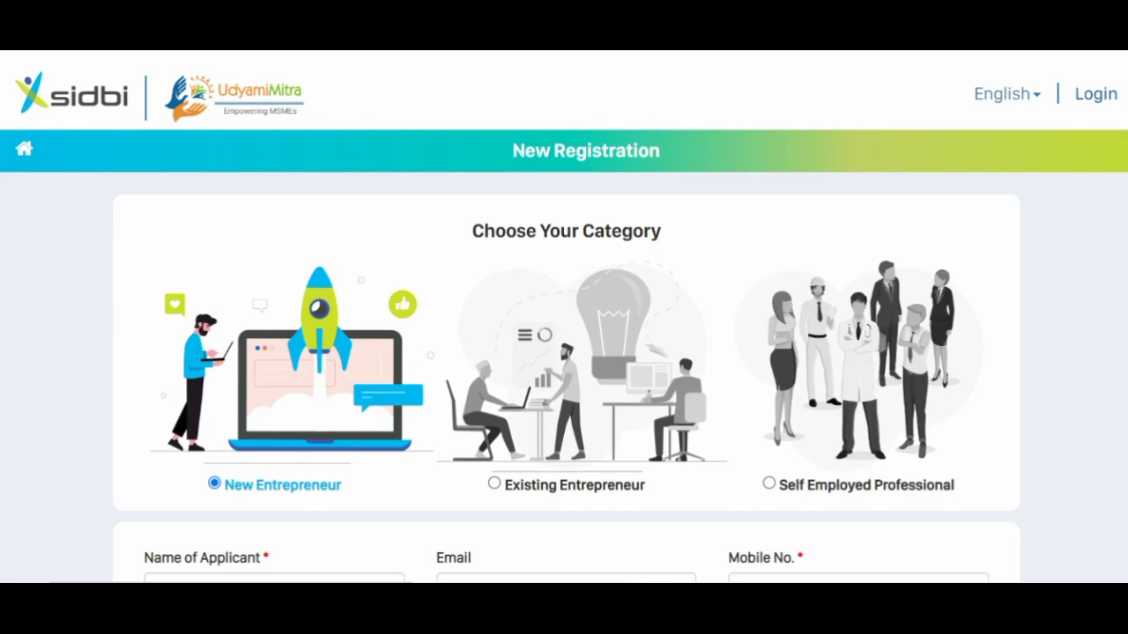
{"action": "scroll", "coordinate": [563, 317], "scroll_direction": "down", "scroll_amount": 2}
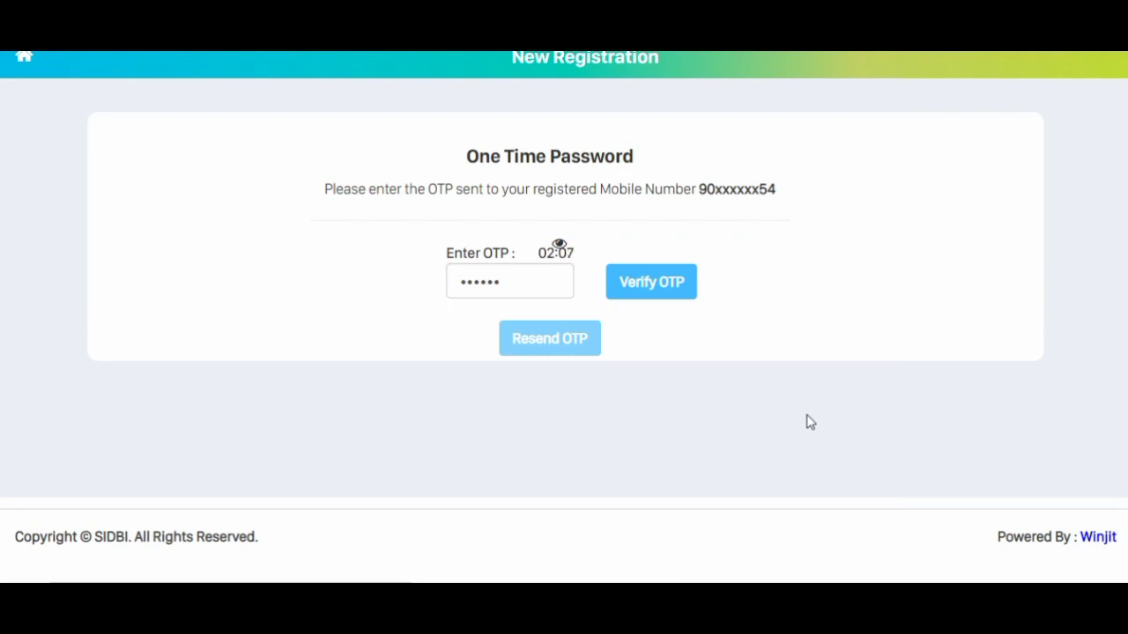
{"action": "left_click", "coordinate": [667, 300]}
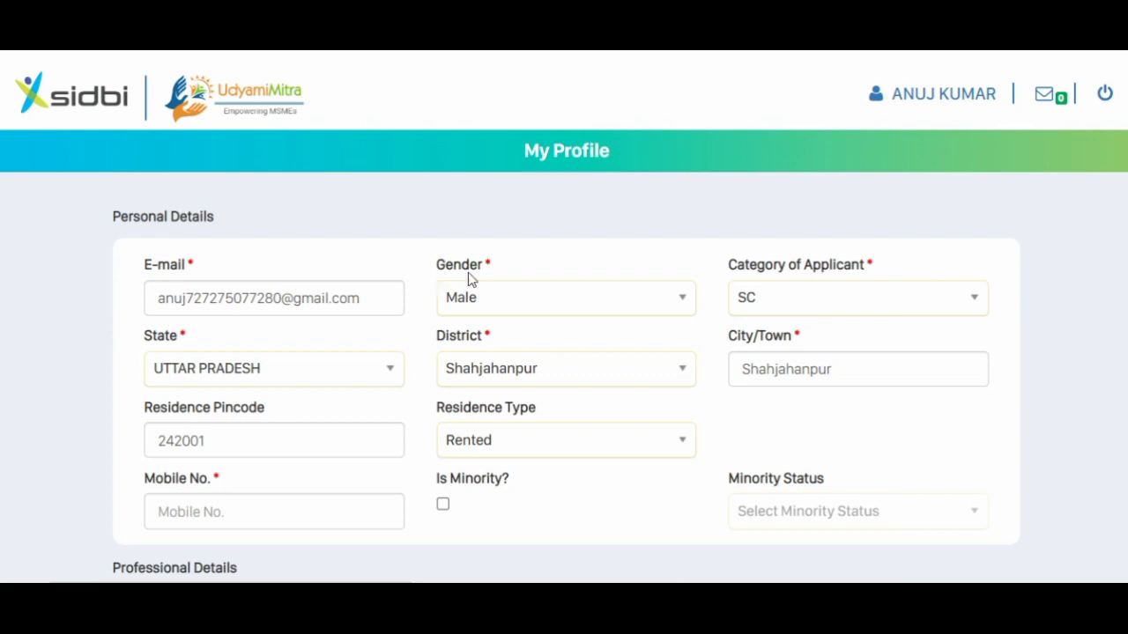
- Examine the available choices for Gender, Category of Applicant and Residence Type in the personal details
{"action": "left_click", "coordinate": [565, 307]}
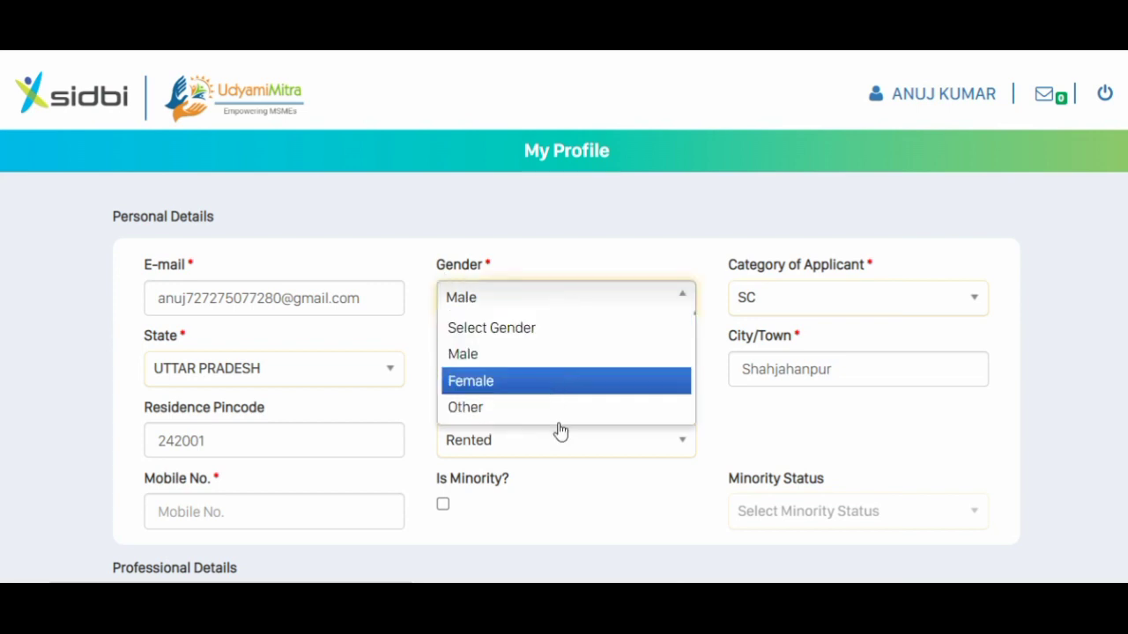
{"action": "left_click", "coordinate": [576, 451]}
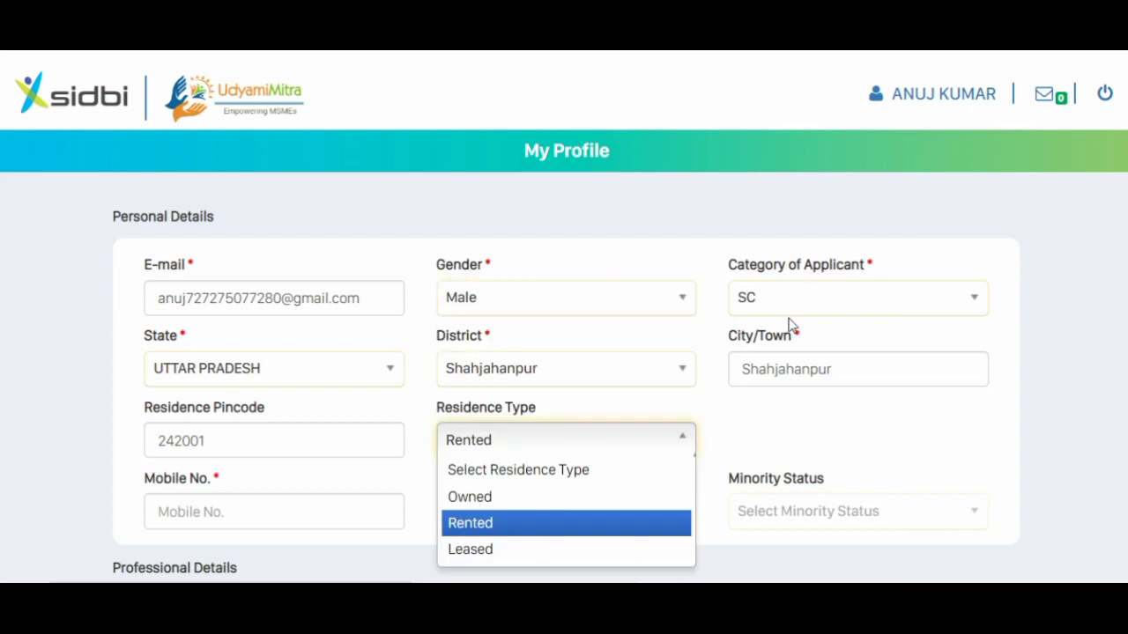
{"action": "left_click", "coordinate": [795, 309]}
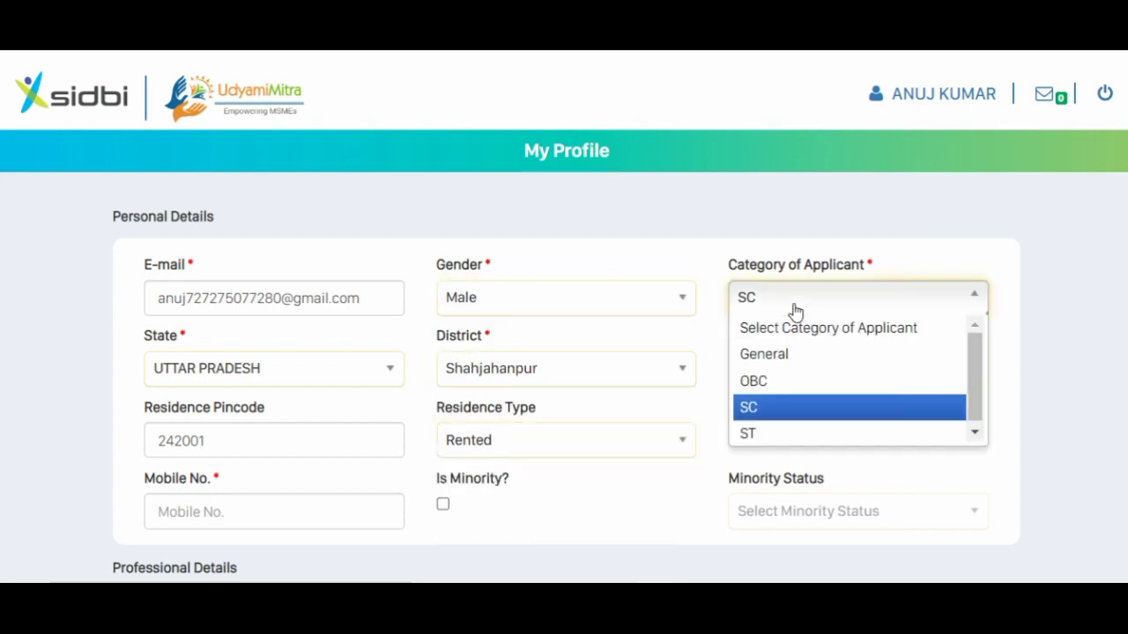
{"action": "left_click", "coordinate": [876, 456]}
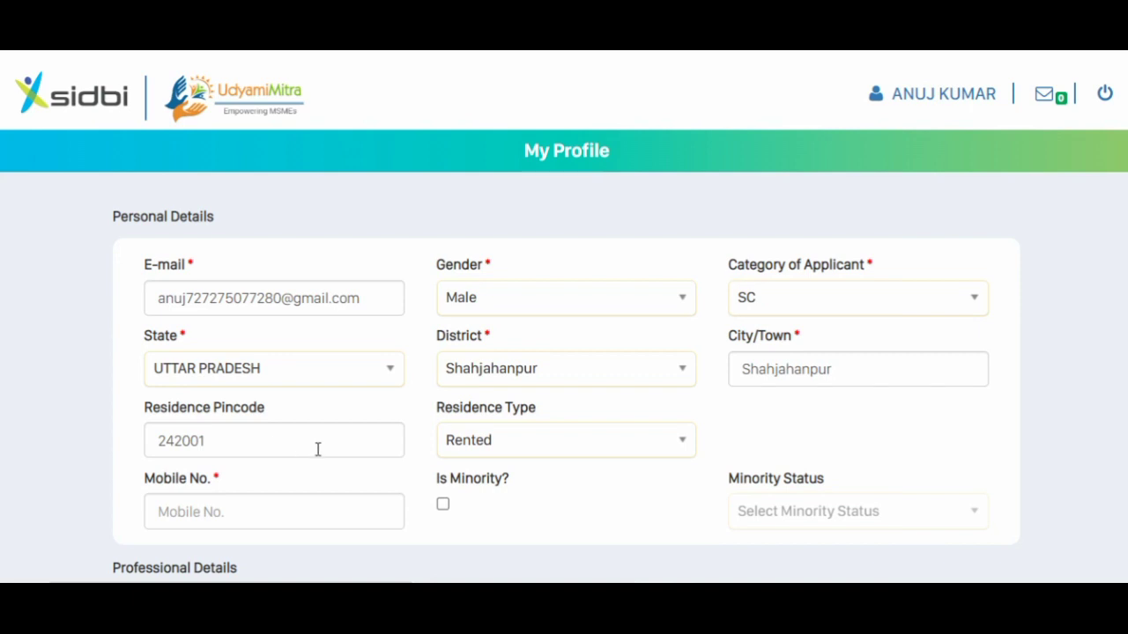
{"action": "left_click", "coordinate": [523, 455]}
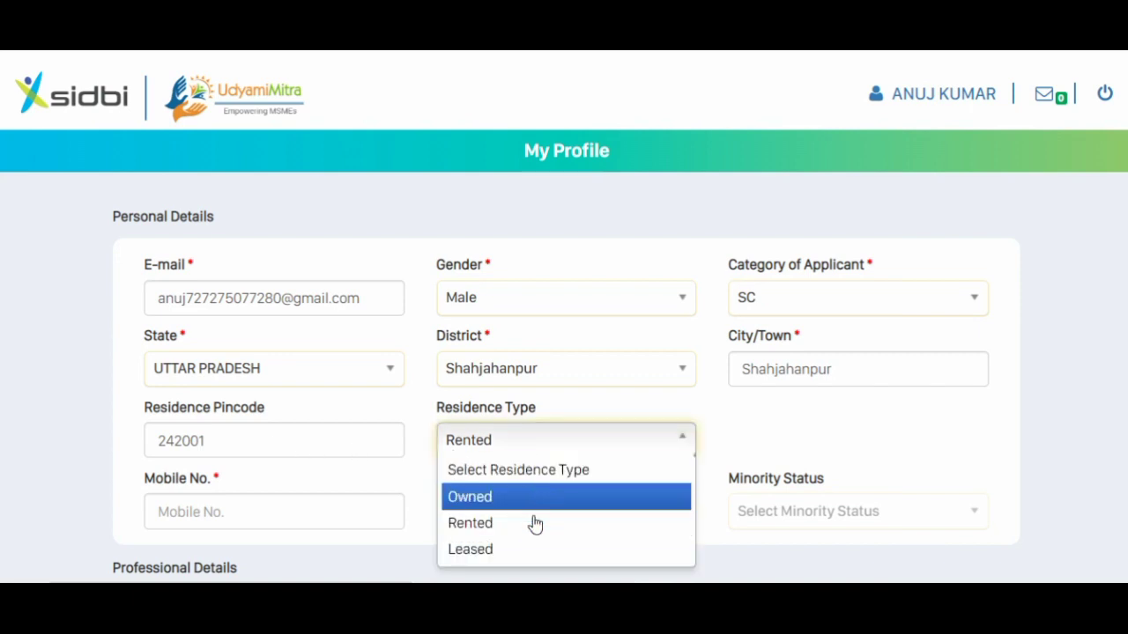
{"action": "left_click", "coordinate": [421, 550]}
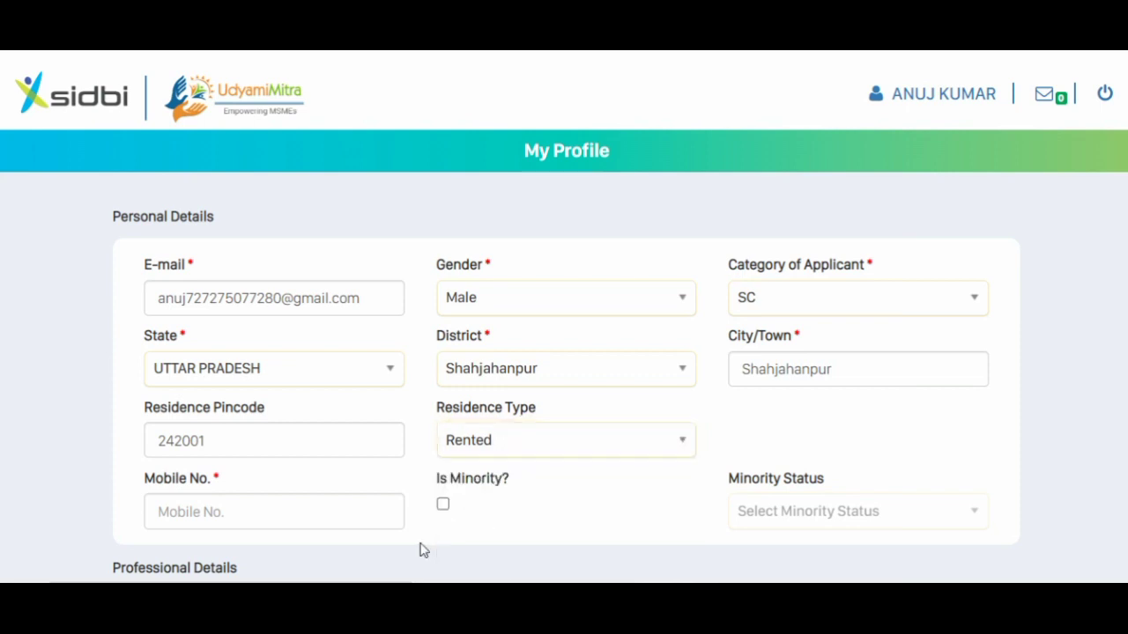
- Temporarily enable Is Minority in the personal details to examine the Minority Status choices
{"action": "scroll", "coordinate": [421, 550], "scroll_direction": "down", "scroll_amount": 2}
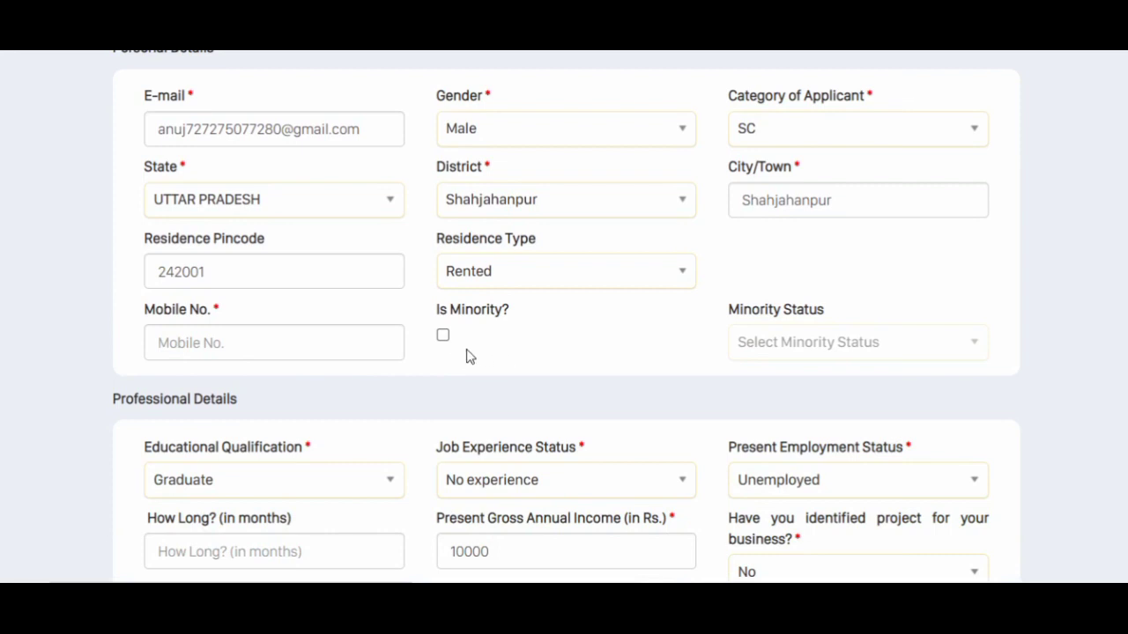
{"action": "left_click", "coordinate": [443, 336]}
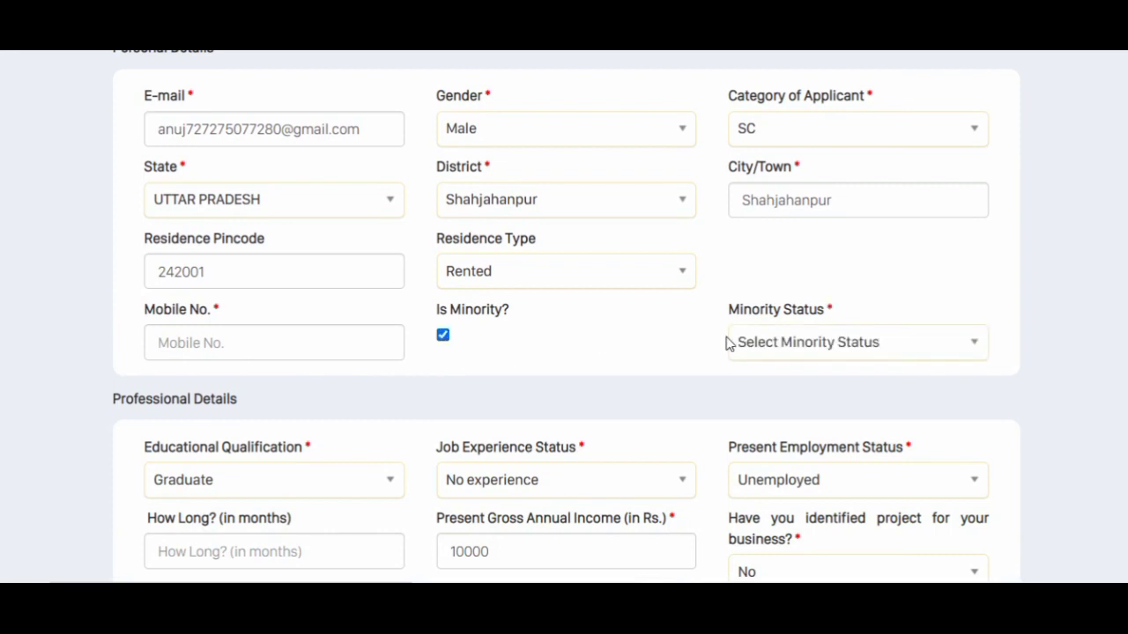
{"action": "left_click", "coordinate": [783, 343]}
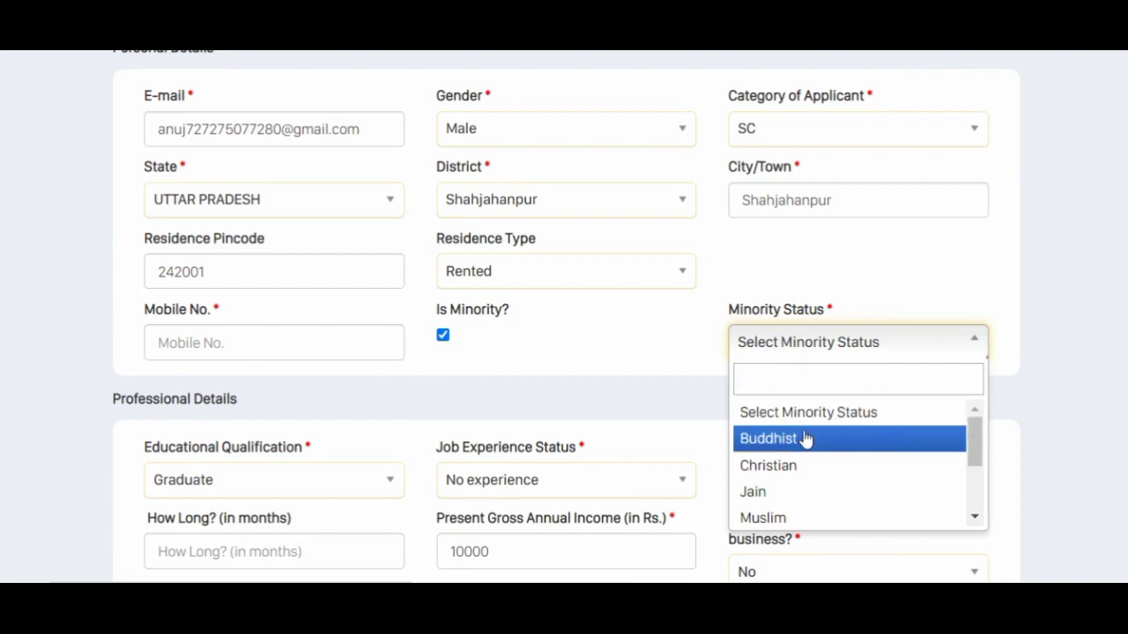
{"action": "left_click", "coordinate": [692, 437]}
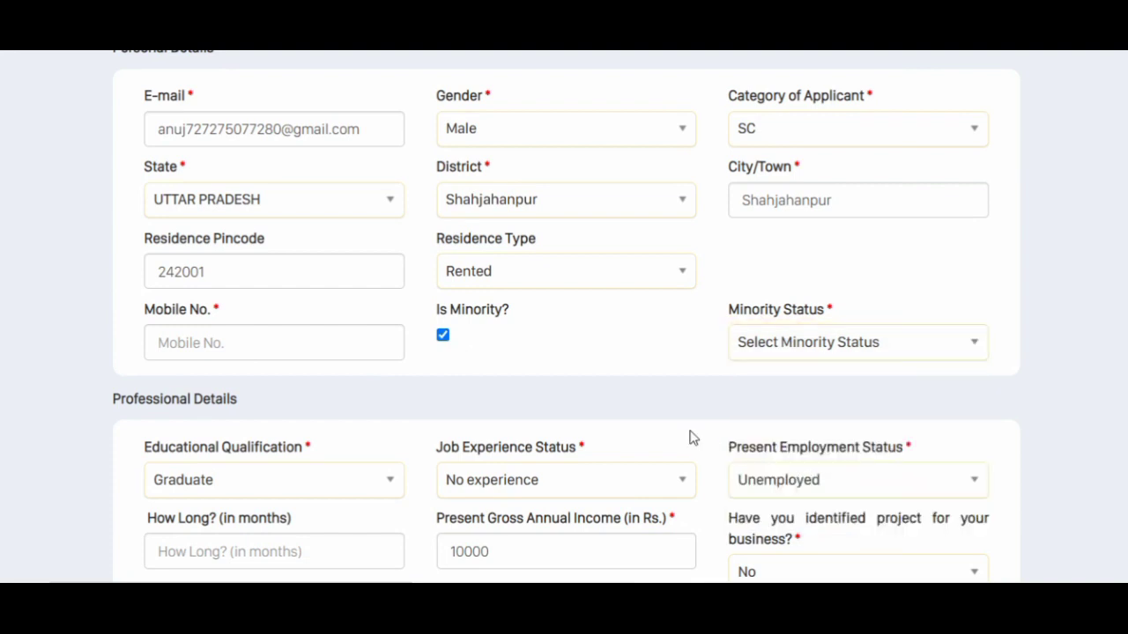
{"action": "left_click", "coordinate": [443, 336]}
- Examine the choices for Educational Qualification and Job Experience Status in the professional details, including the longest experience ranges
{"action": "scroll", "coordinate": [351, 393], "scroll_direction": "down", "scroll_amount": 5}
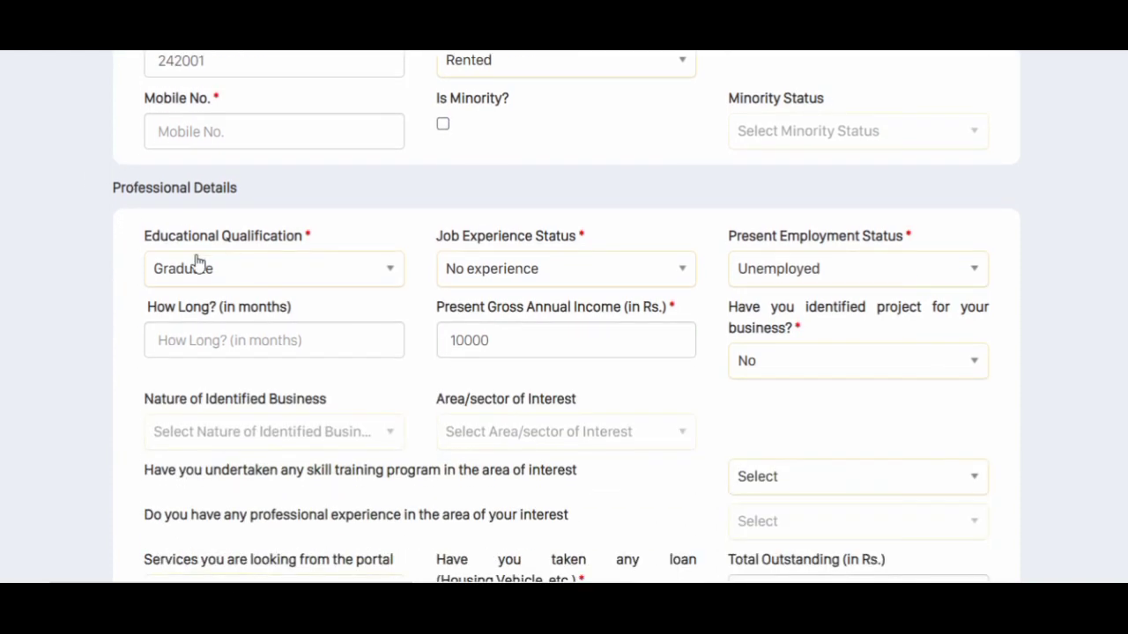
{"action": "left_click", "coordinate": [272, 273]}
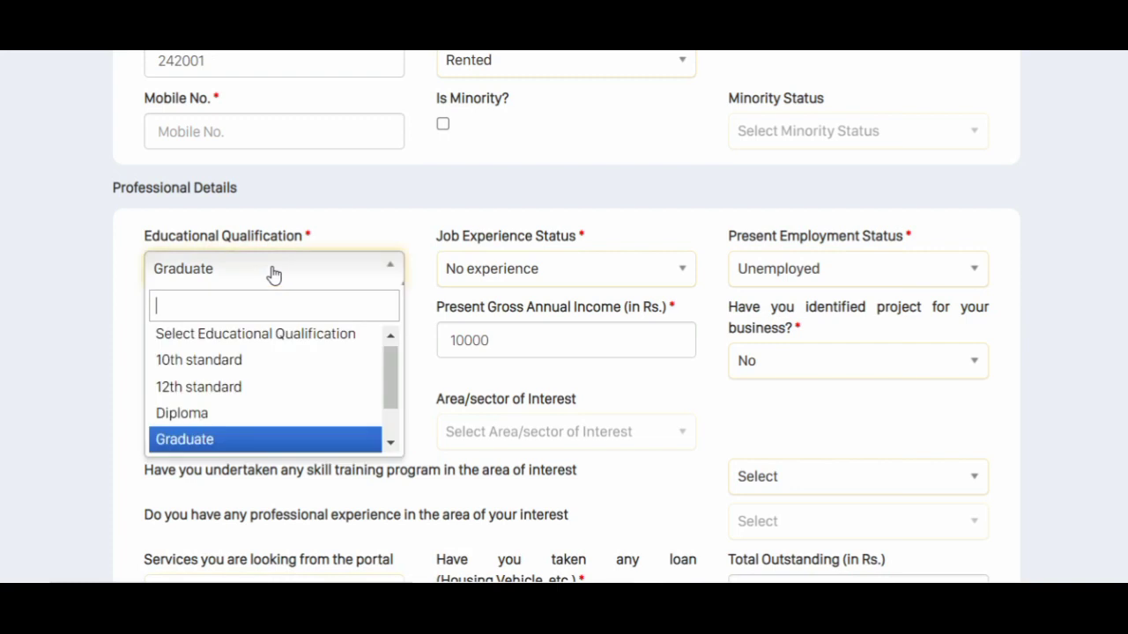
{"action": "left_click", "coordinate": [80, 307]}
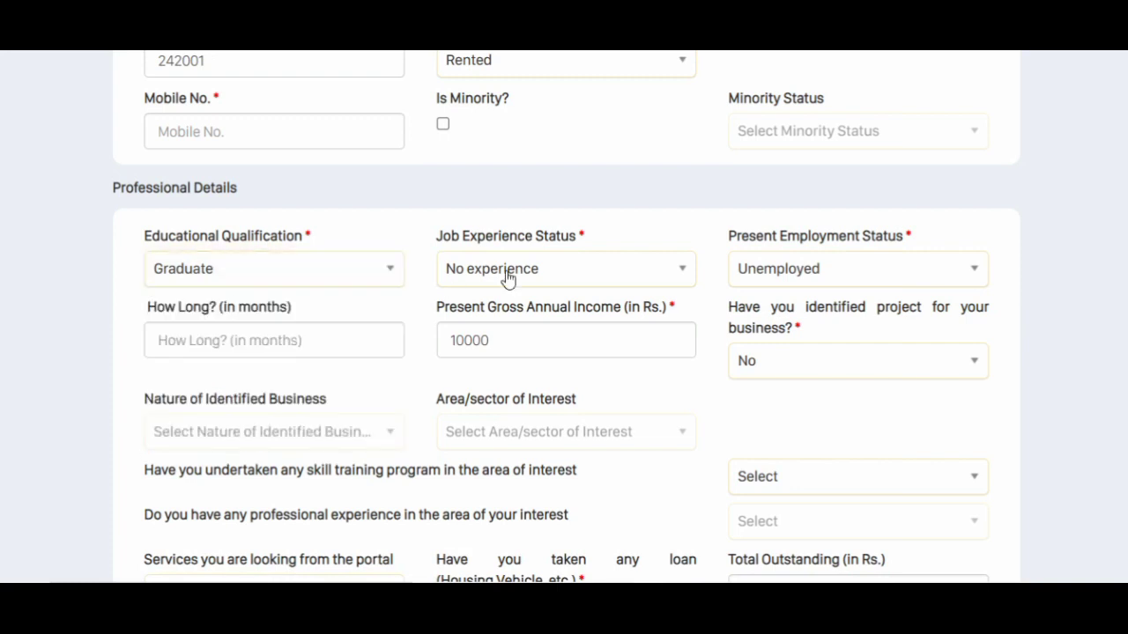
{"action": "left_click", "coordinate": [561, 280]}
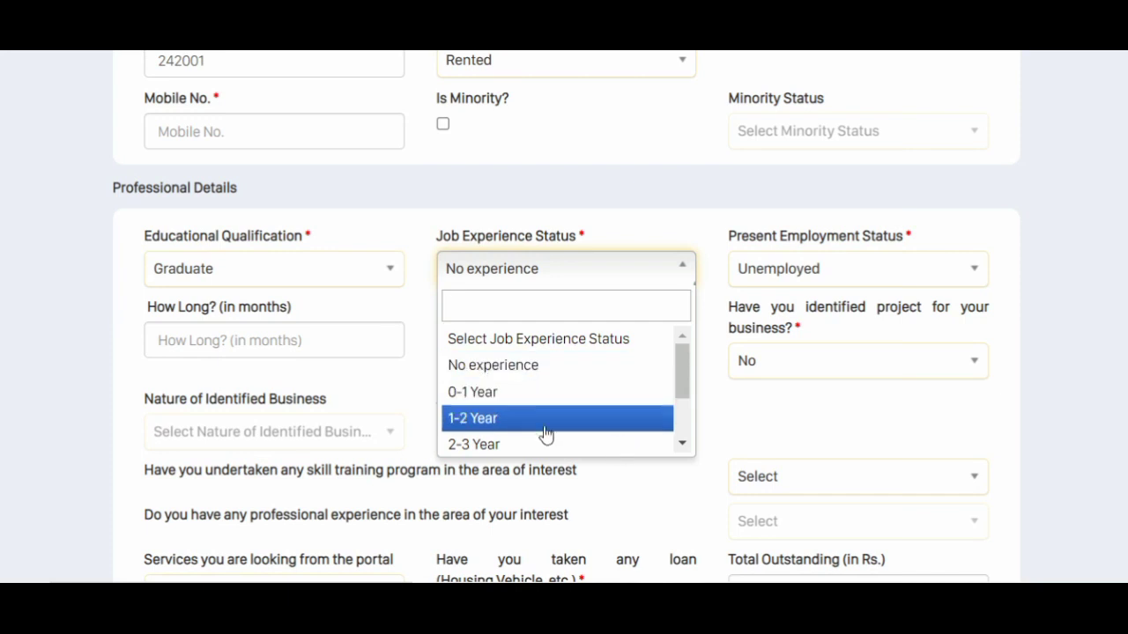
{"action": "left_click", "coordinate": [683, 445]}
{"action": "scroll", "coordinate": [684, 448], "scroll_direction": "down", "scroll_amount": 2}
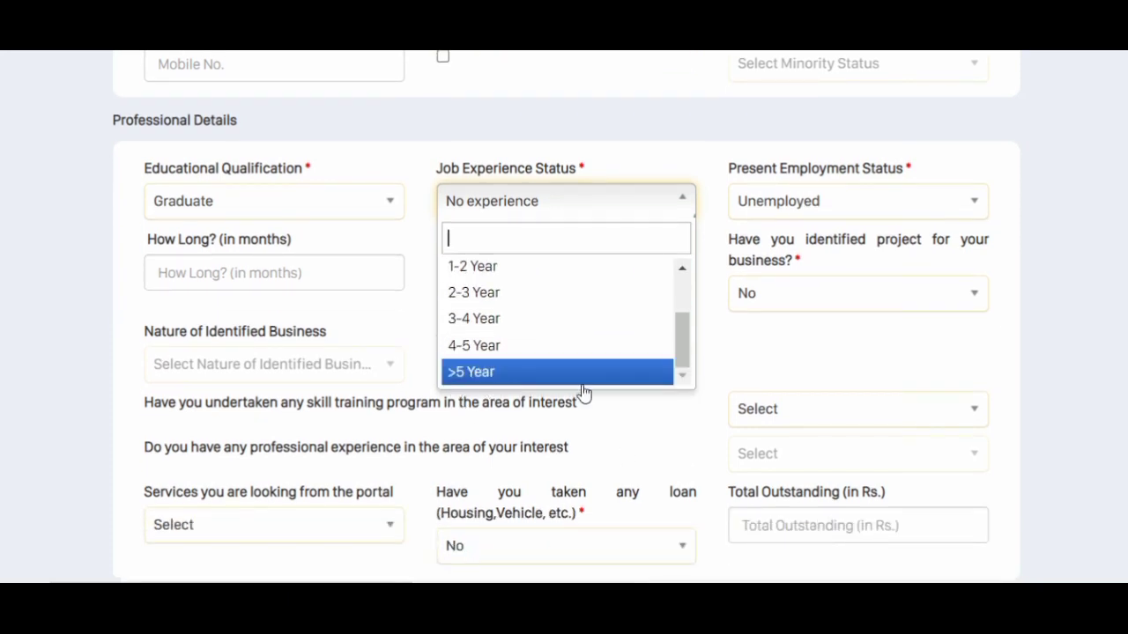
{"action": "left_click", "coordinate": [629, 417]}
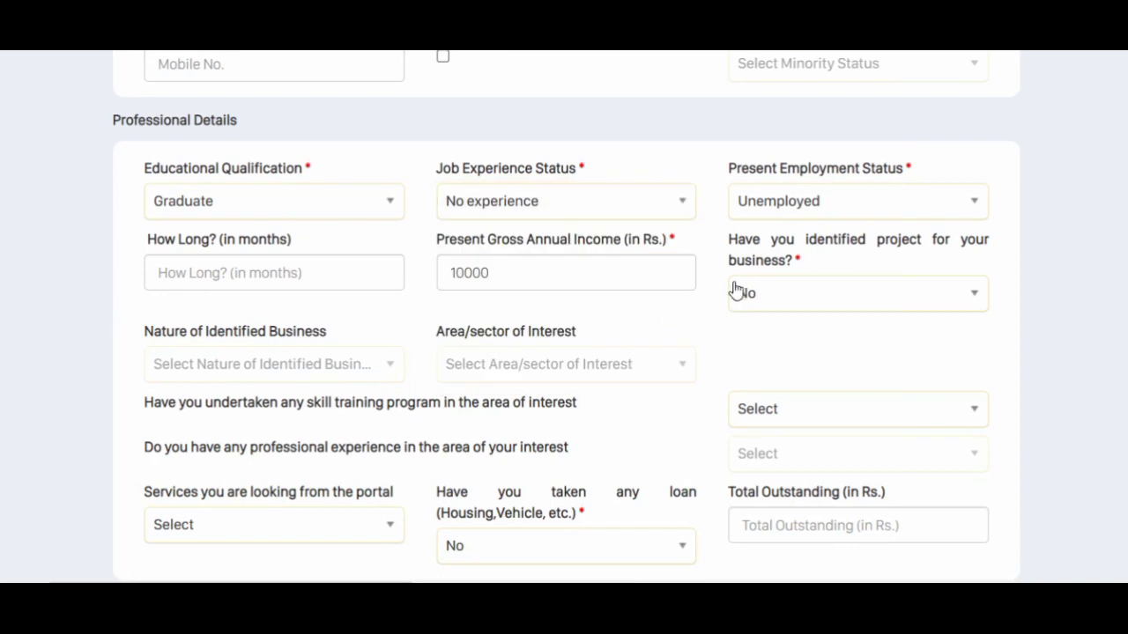
- Examine the answer choices for the identified business project and skill training program questions
{"action": "left_click", "coordinate": [854, 298]}
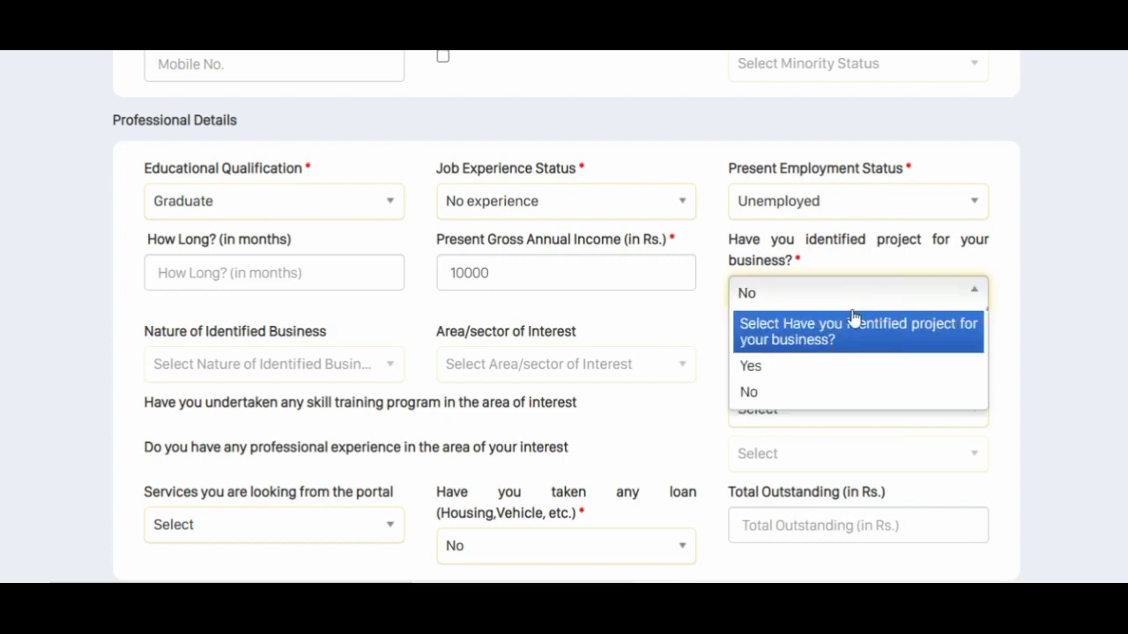
{"action": "left_click", "coordinate": [831, 429]}
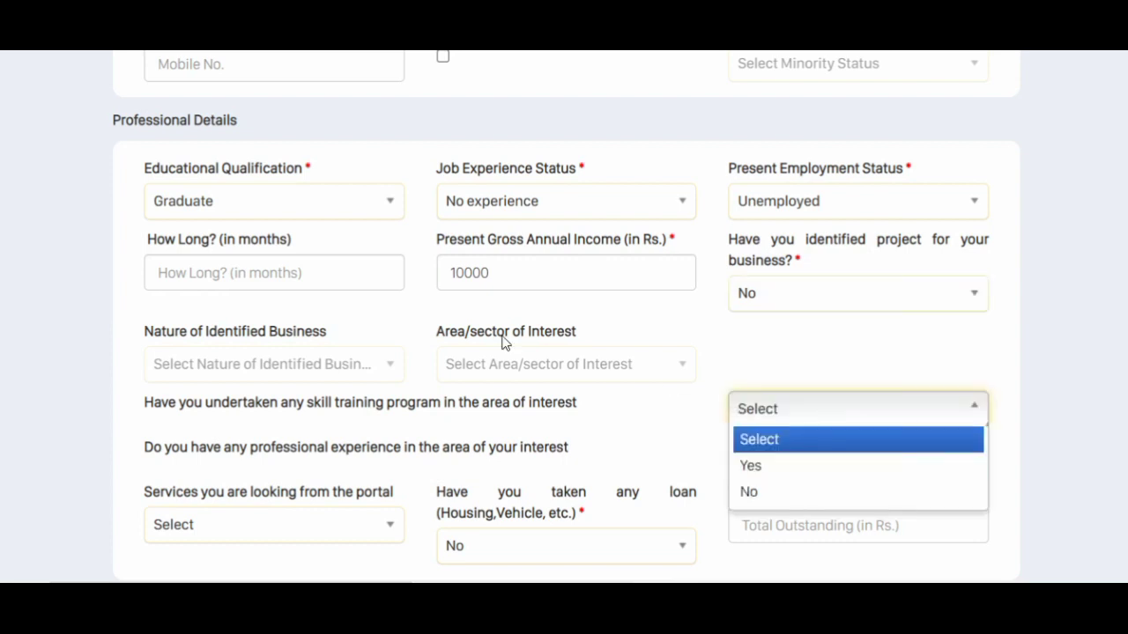
{"action": "left_click", "coordinate": [394, 379]}
{"action": "scroll", "coordinate": [394, 379], "scroll_direction": "down", "scroll_amount": 2}
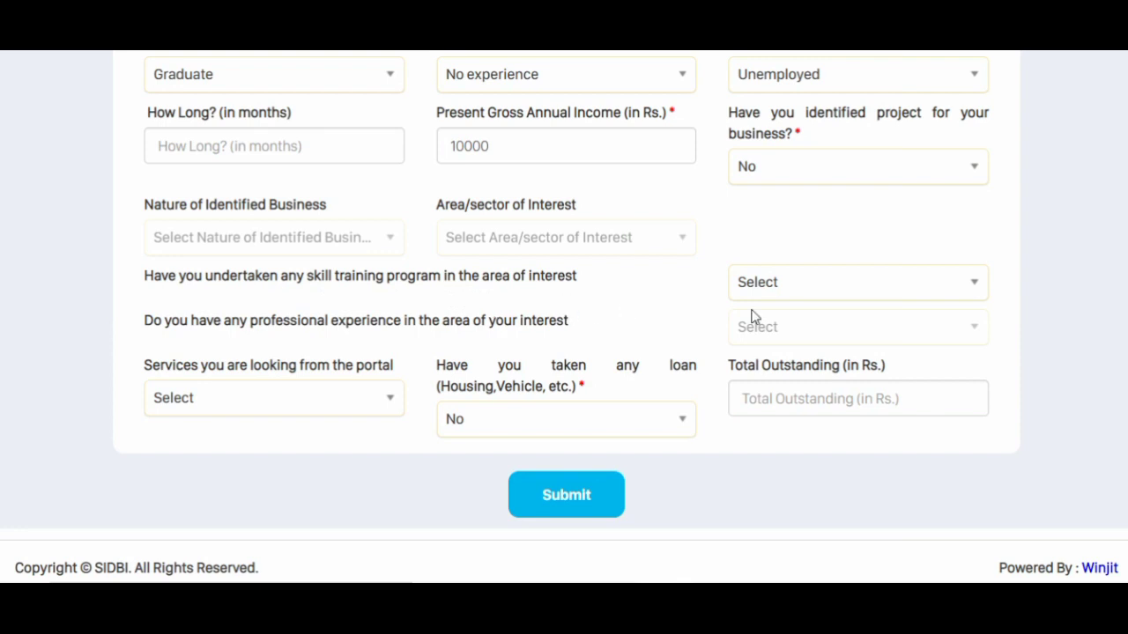
{"action": "left_click", "coordinate": [788, 297]}
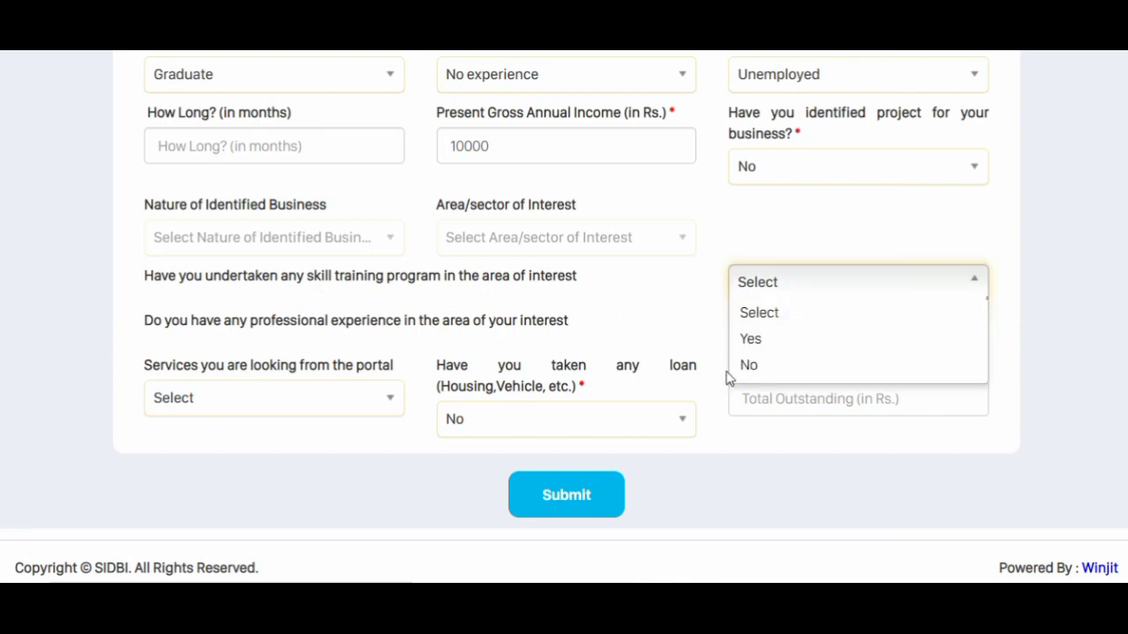
{"action": "left_click", "coordinate": [679, 306]}
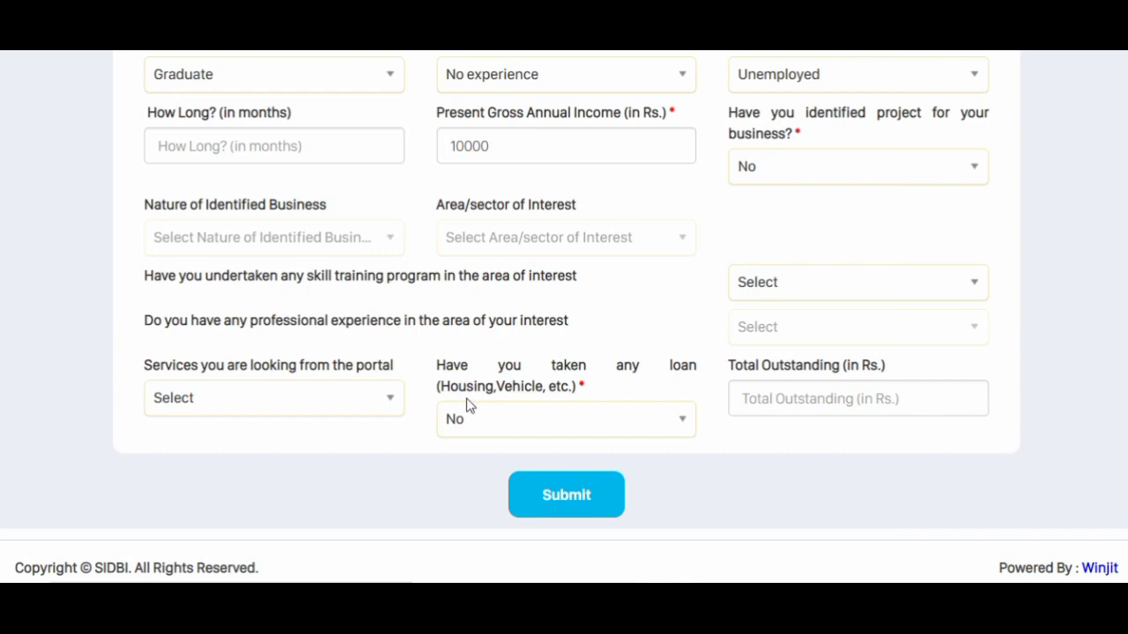
- Answer No to having taken any loan and submit the profile
{"action": "left_click", "coordinate": [578, 421]}
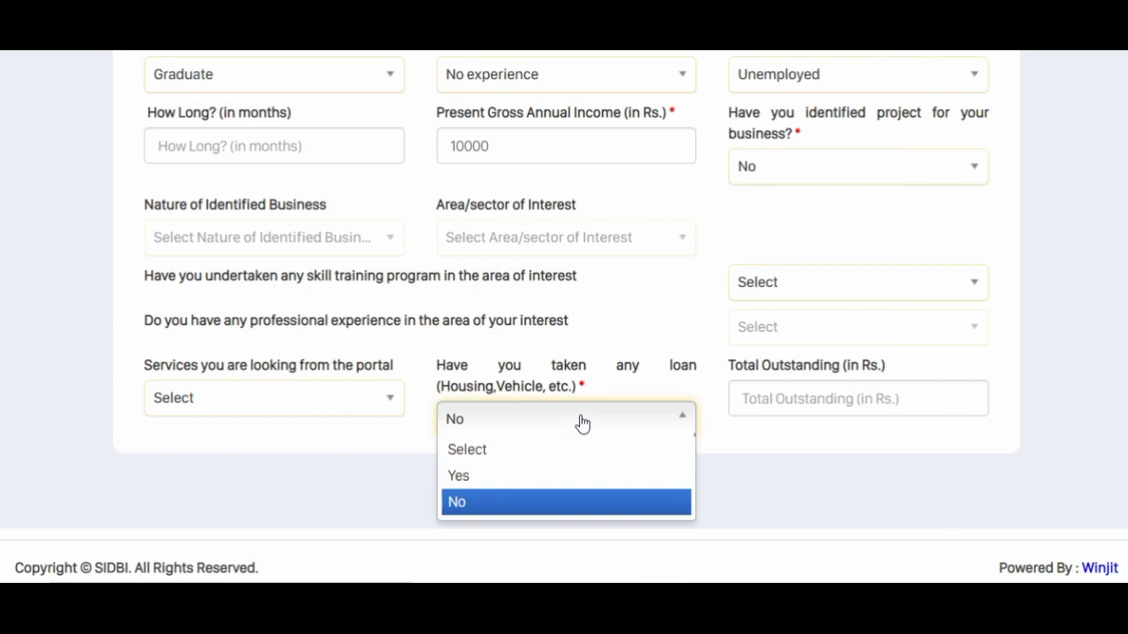
{"action": "left_click", "coordinate": [526, 514]}
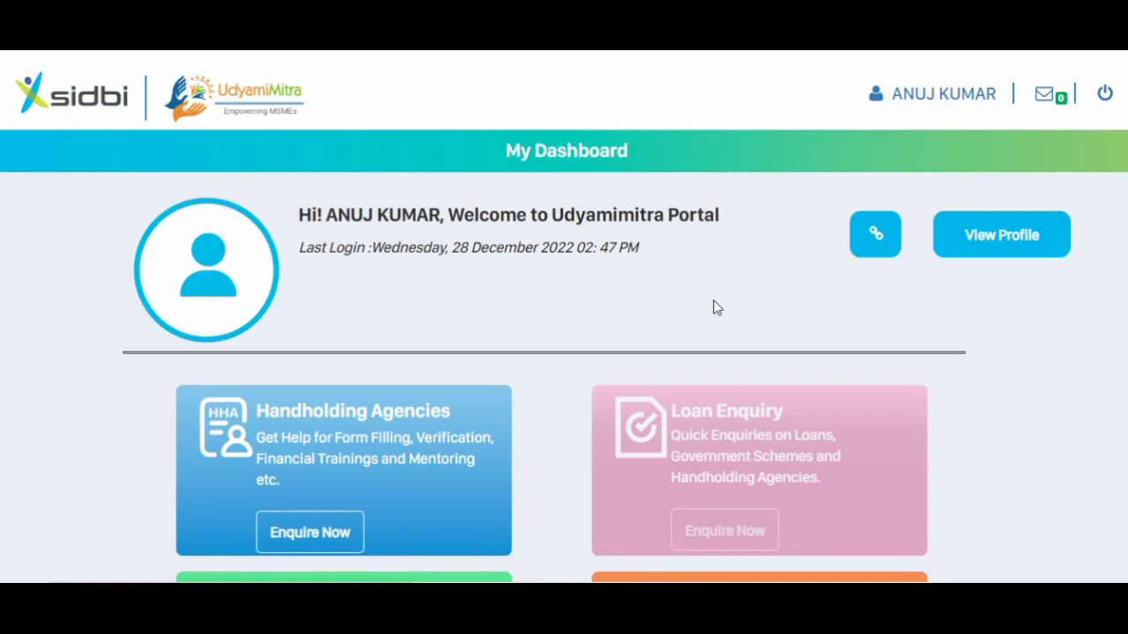
- Open the Loan Application Center from the dashboard and review the new Mudra and Stand up India loan applications
{"action": "scroll", "coordinate": [563, 317], "scroll_direction": "down", "scroll_amount": 2}
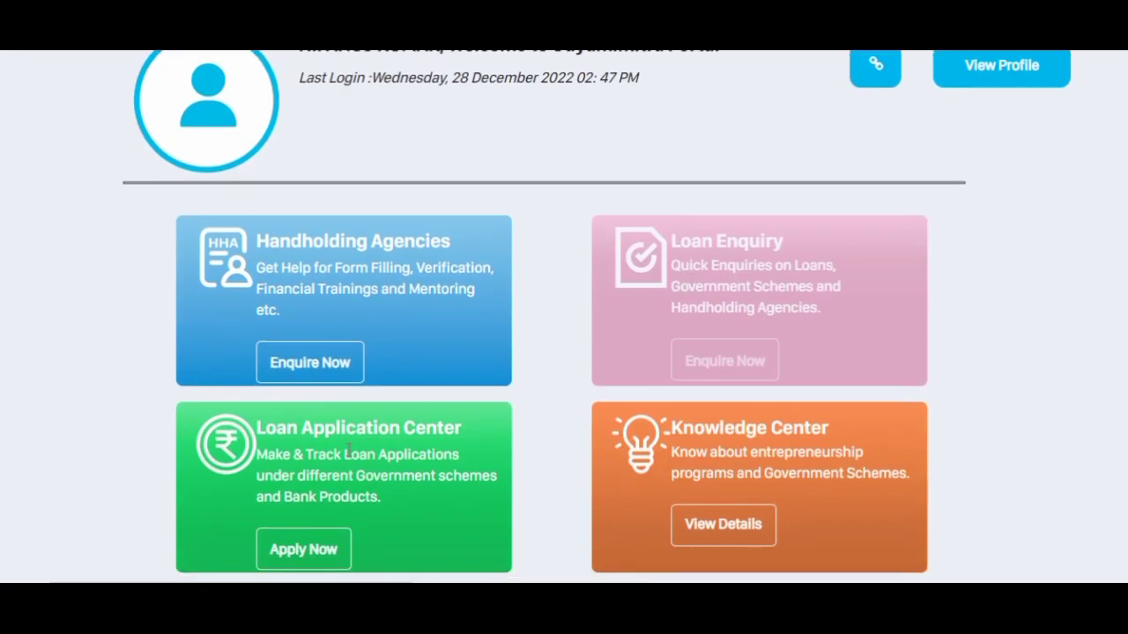
{"action": "left_click", "coordinate": [319, 553]}
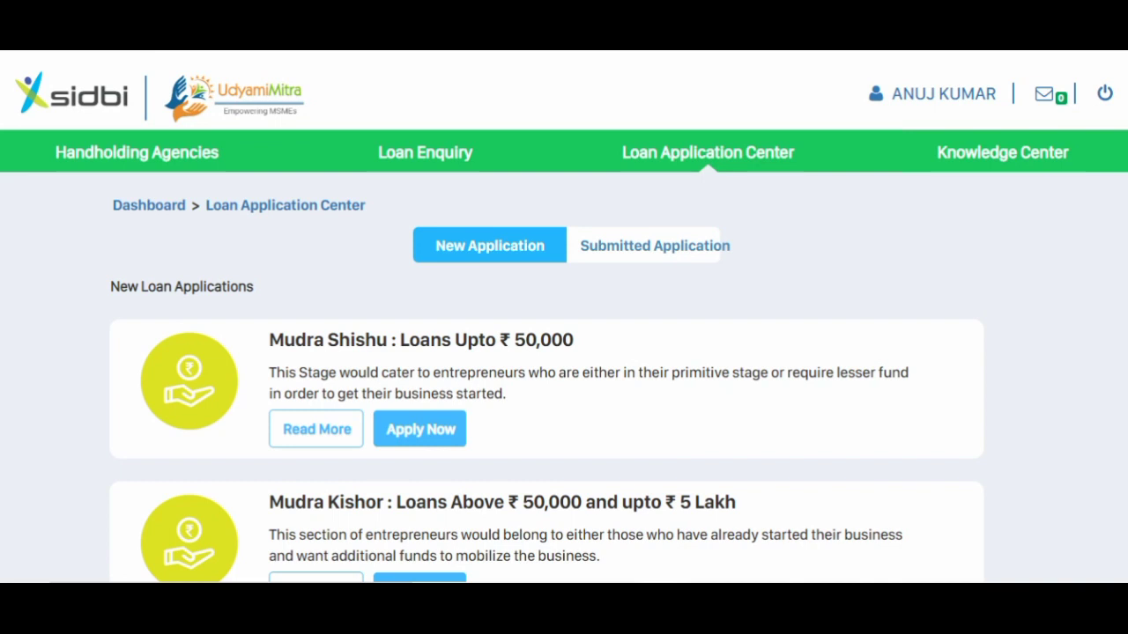
{"action": "scroll", "coordinate": [564, 317], "scroll_direction": "down", "scroll_amount": 5}
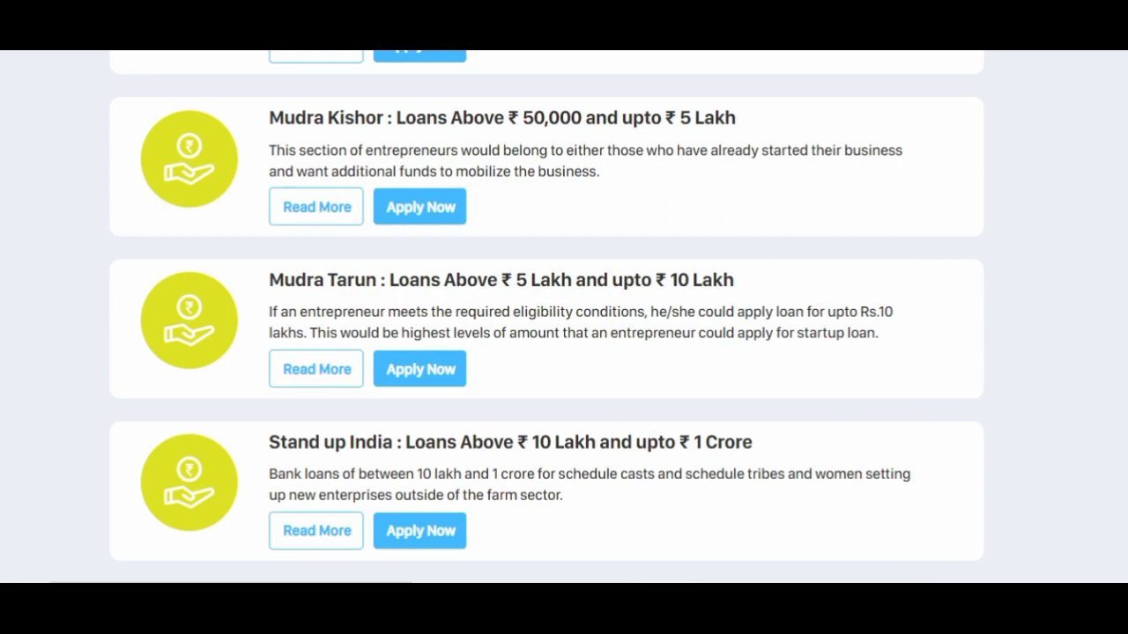
- Start a Mudra Shishu loan application and set the loan amount to 50000 rupees
{"action": "scroll", "coordinate": [546, 317], "scroll_direction": "up", "scroll_amount": 3}
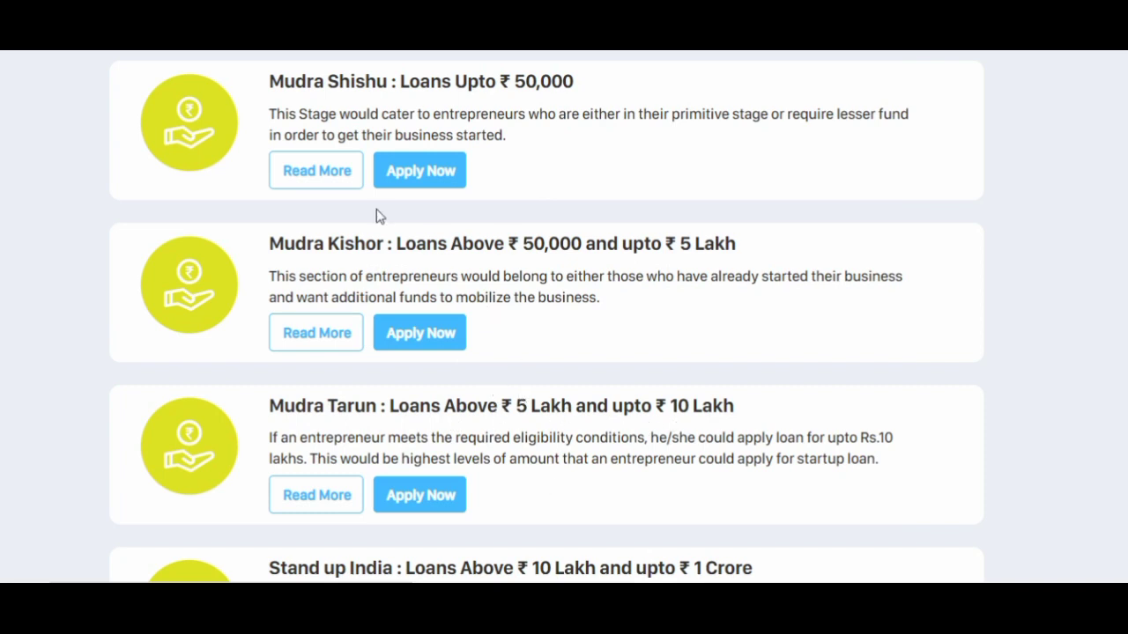
{"action": "left_click", "coordinate": [419, 182]}
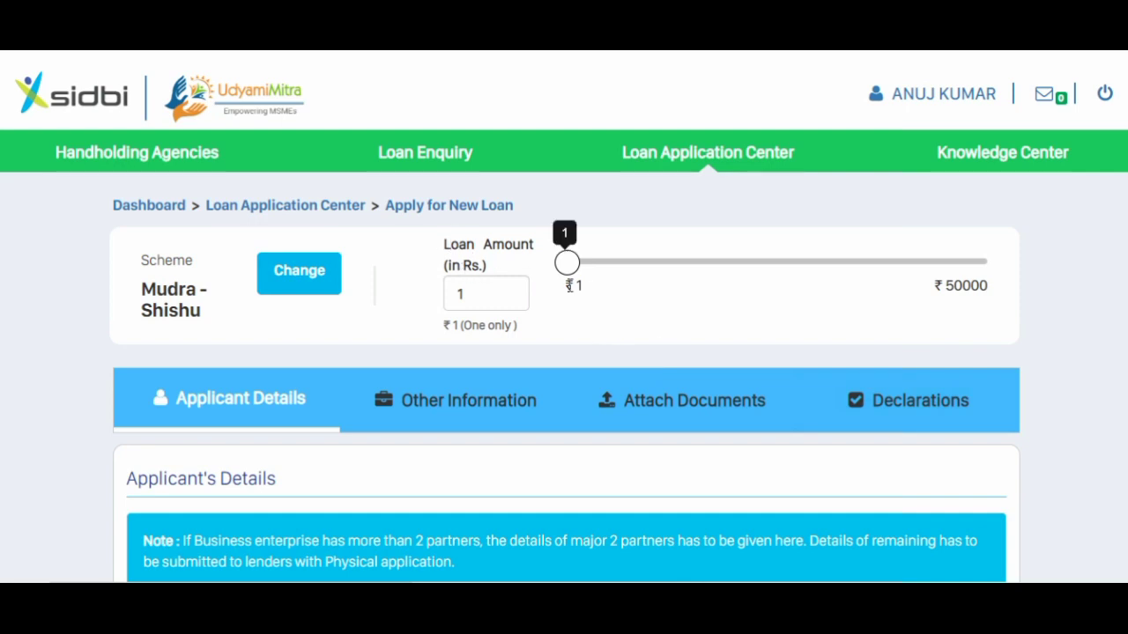
{"action": "left_click_drag", "start_coordinate": [572, 266], "coordinate": [1070, 263]}
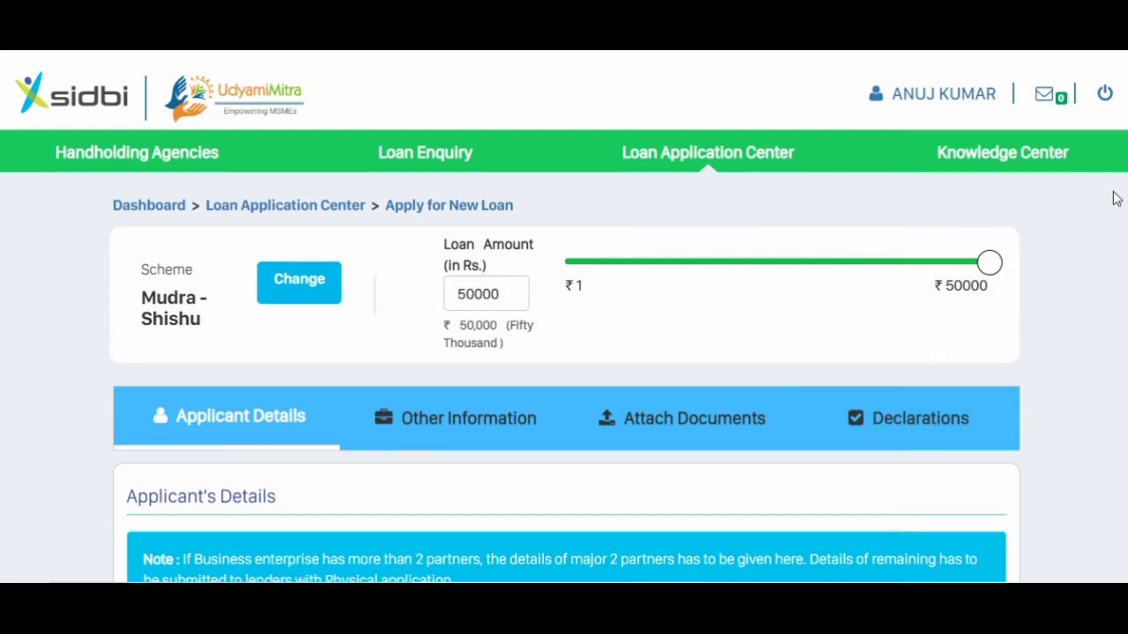
- Review the Applicant's Details fields and examine the choices for Constitution without selecting one
{"action": "scroll", "coordinate": [564, 317], "scroll_direction": "down", "scroll_amount": 4}
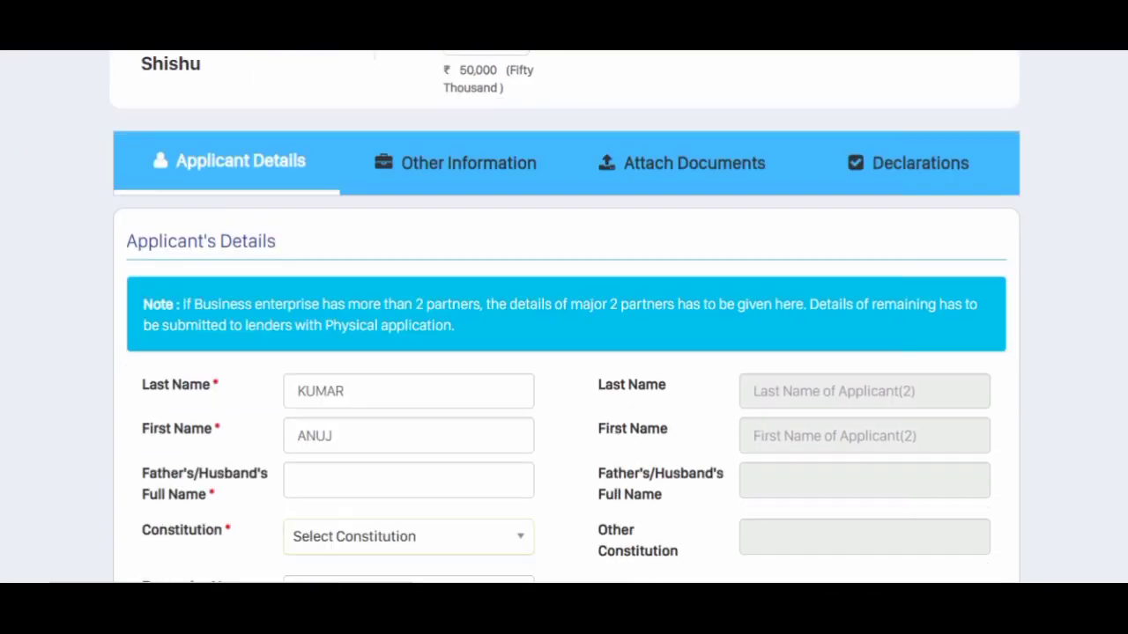
{"action": "scroll", "coordinate": [564, 317], "scroll_direction": "down", "scroll_amount": 3}
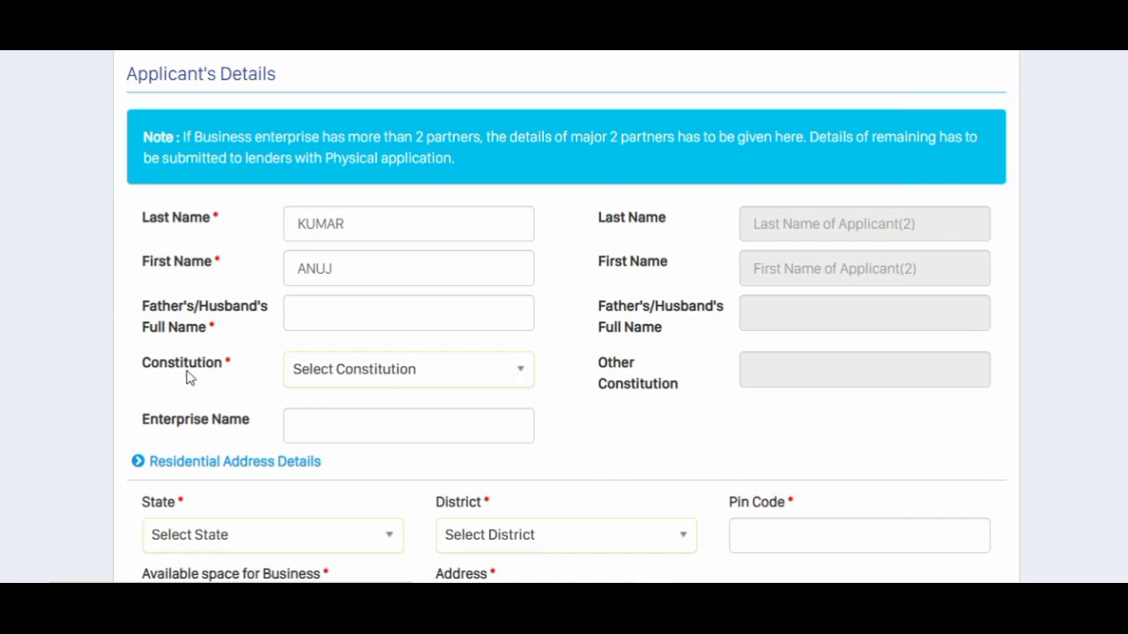
{"action": "left_click", "coordinate": [350, 378]}
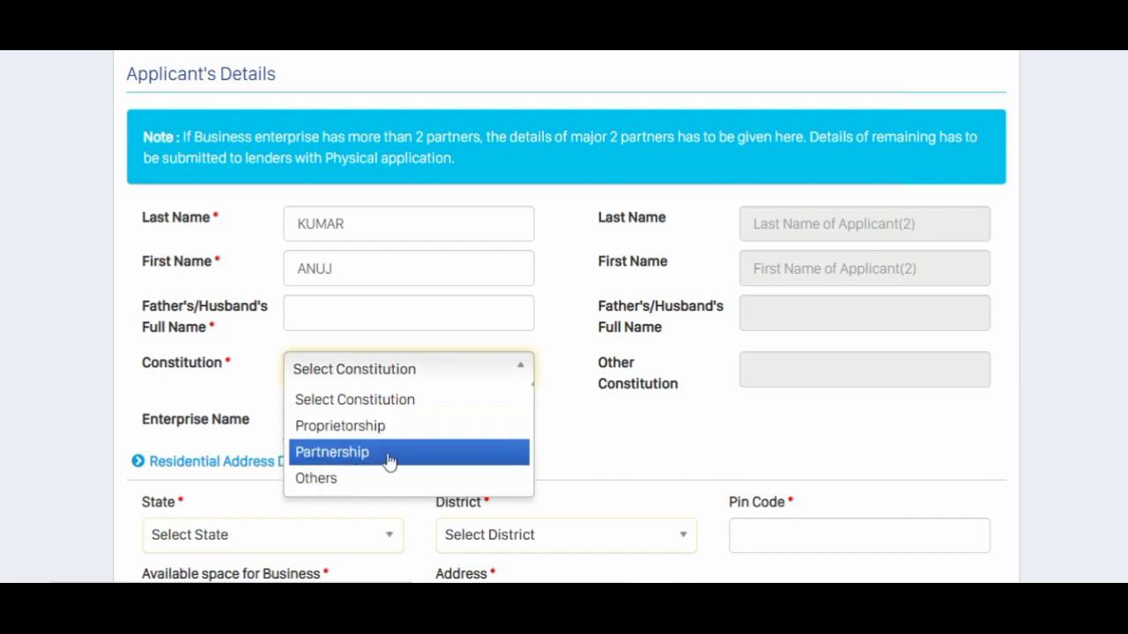
{"action": "left_click", "coordinate": [363, 511]}
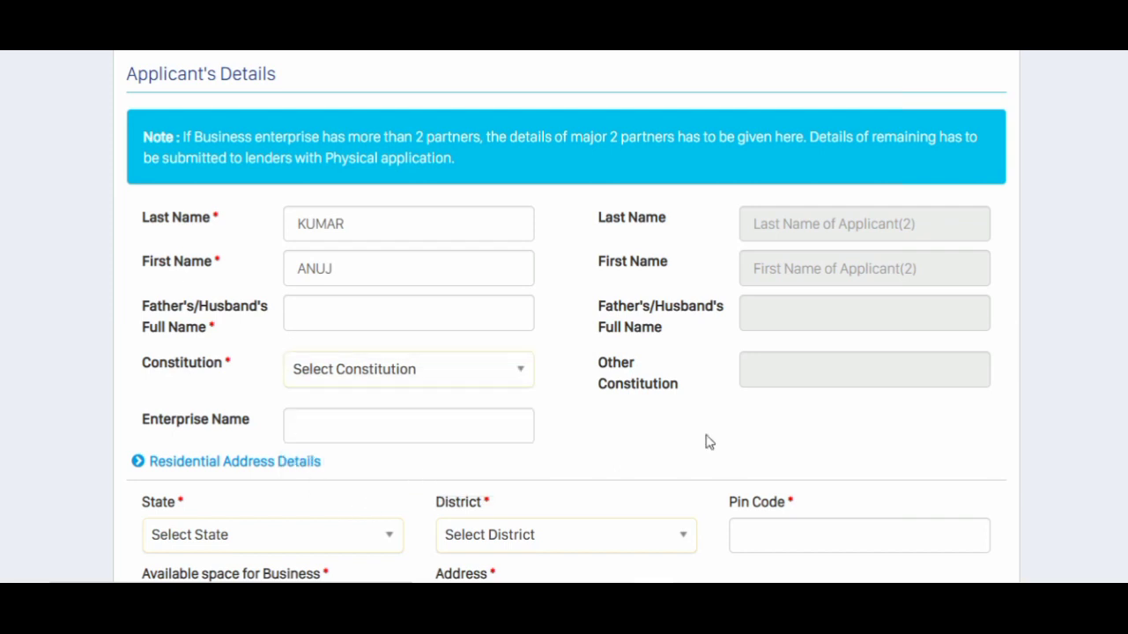
- Examine the State choices under Residential Address Details and review the Business Address Details fields
{"action": "scroll", "coordinate": [564, 317], "scroll_direction": "down", "scroll_amount": 2}
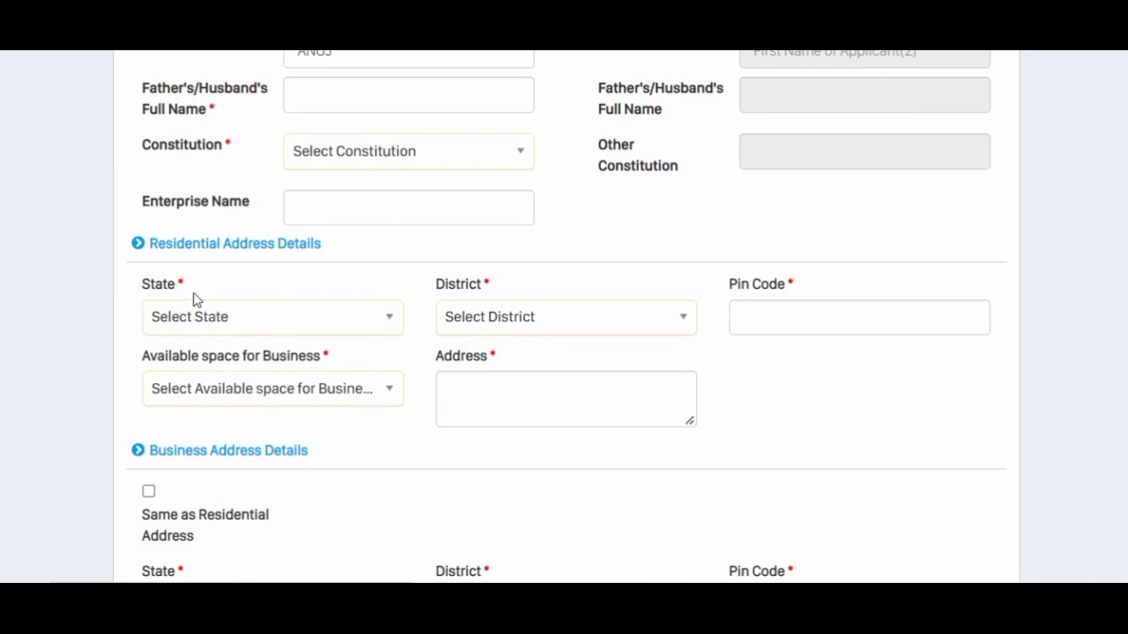
{"action": "left_click", "coordinate": [205, 319]}
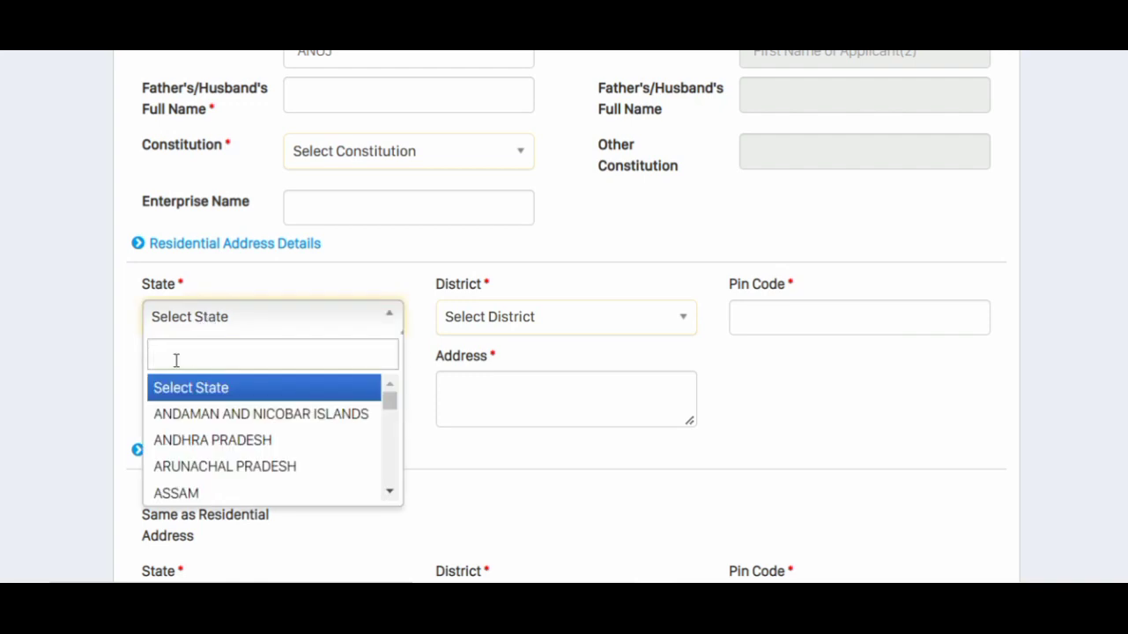
{"action": "left_click", "coordinate": [109, 360]}
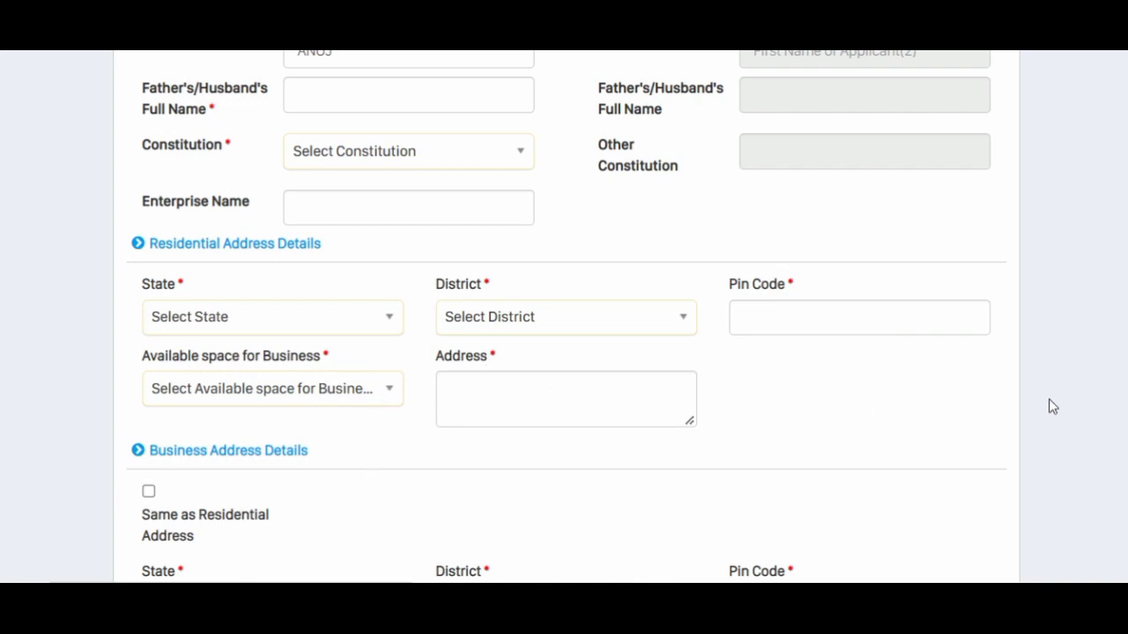
{"action": "scroll", "coordinate": [470, 372], "scroll_direction": "down", "scroll_amount": 3}
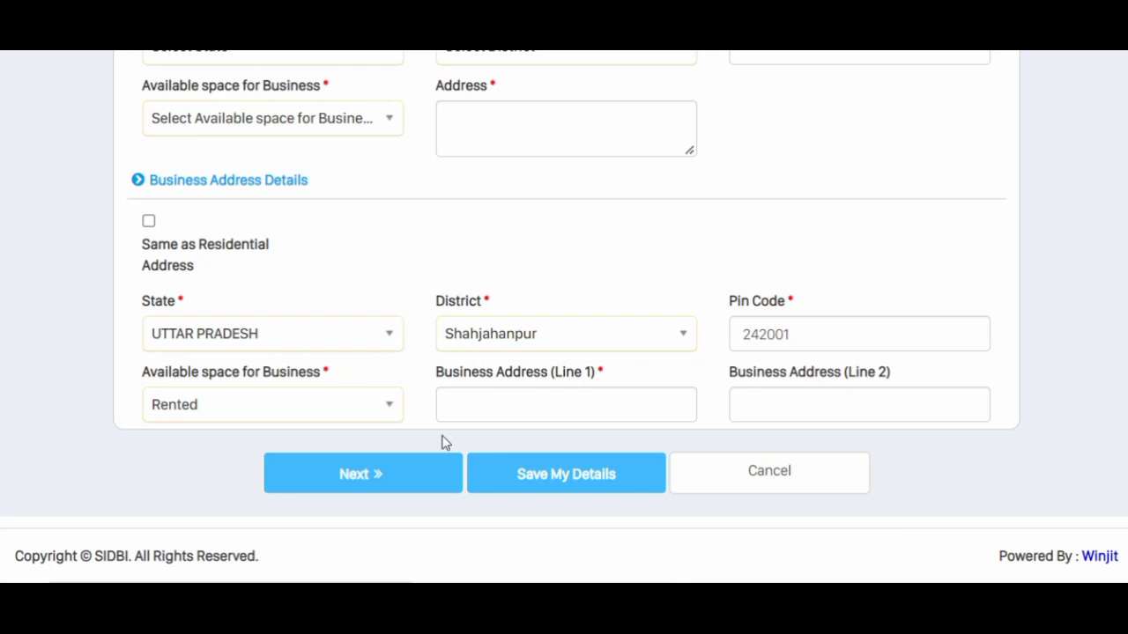
- Proceed to Other Information, expand the Personal Information section and review its personal and KYC document fields
{"action": "left_click", "coordinate": [412, 491]}
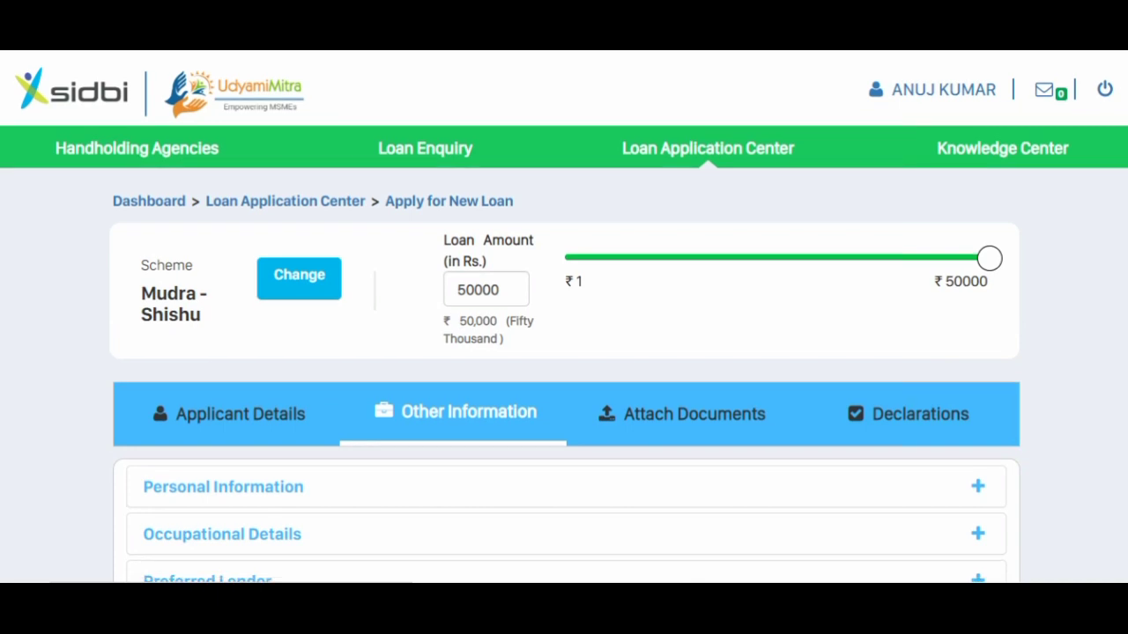
{"action": "scroll", "coordinate": [791, 431], "scroll_direction": "down", "scroll_amount": 3}
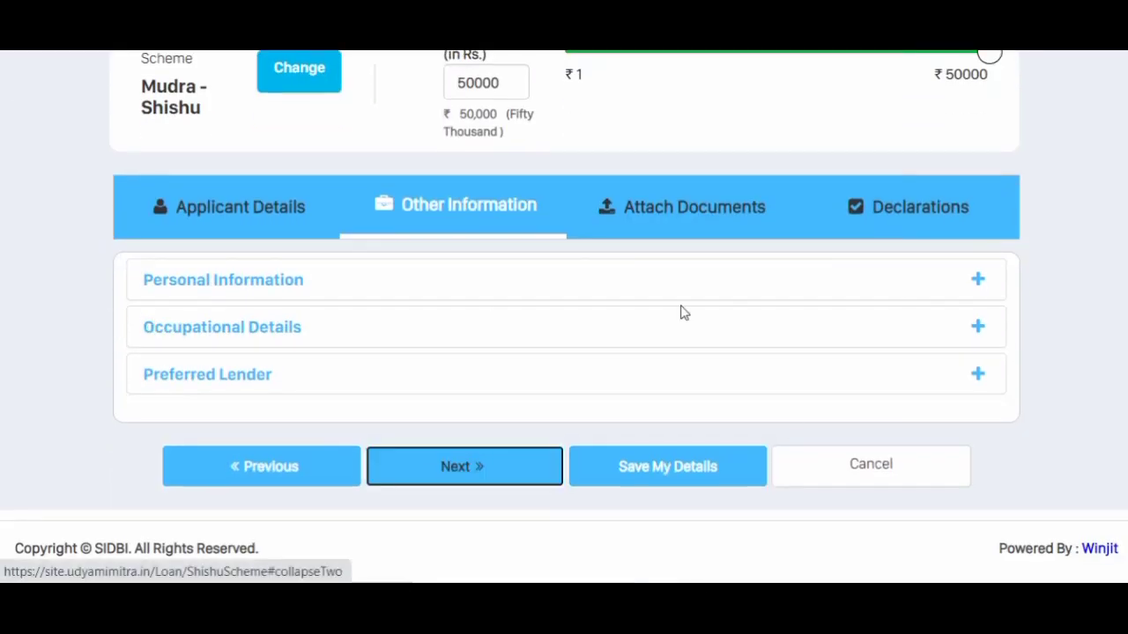
{"action": "left_click", "coordinate": [977, 286]}
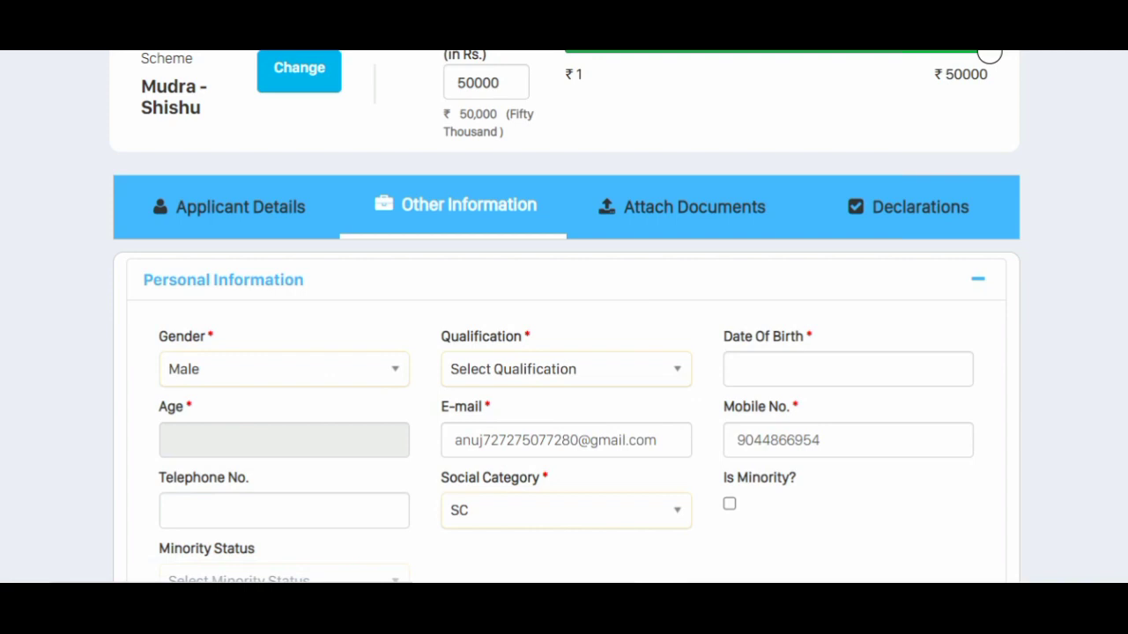
{"action": "scroll", "coordinate": [742, 238], "scroll_direction": "down", "scroll_amount": 2}
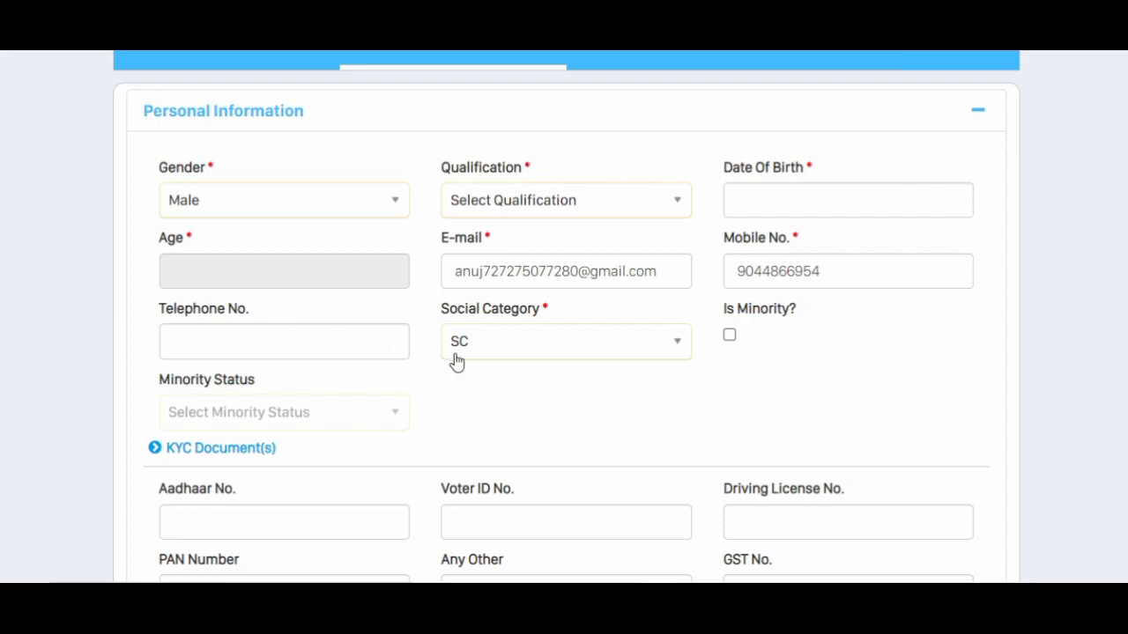
{"action": "scroll", "coordinate": [556, 403], "scroll_direction": "down", "scroll_amount": 3}
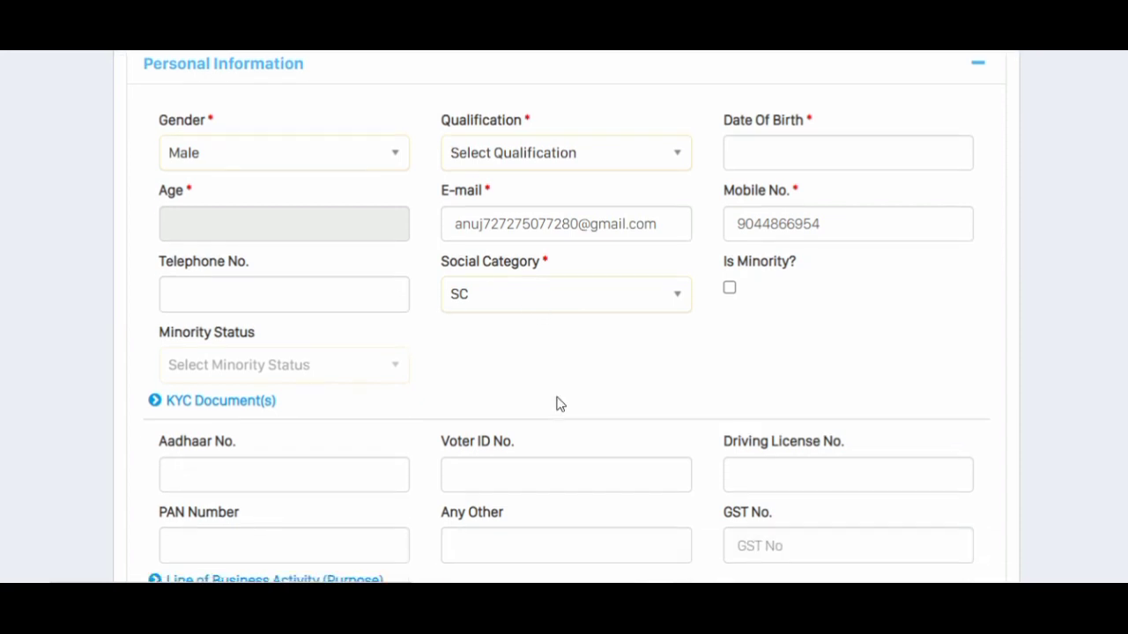
{"action": "scroll", "coordinate": [557, 397], "scroll_direction": "down", "scroll_amount": 3}
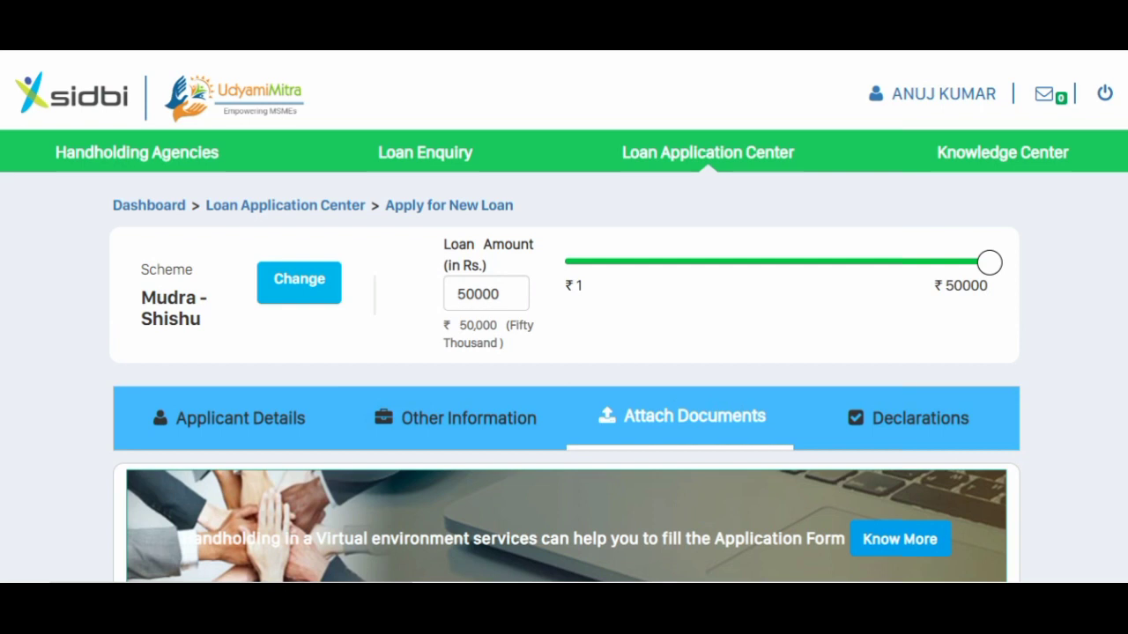
- Examine the available ID Proof Type and Address Proof Type choices in the document attachments
{"action": "scroll", "coordinate": [480, 322], "scroll_direction": "down", "scroll_amount": 4}
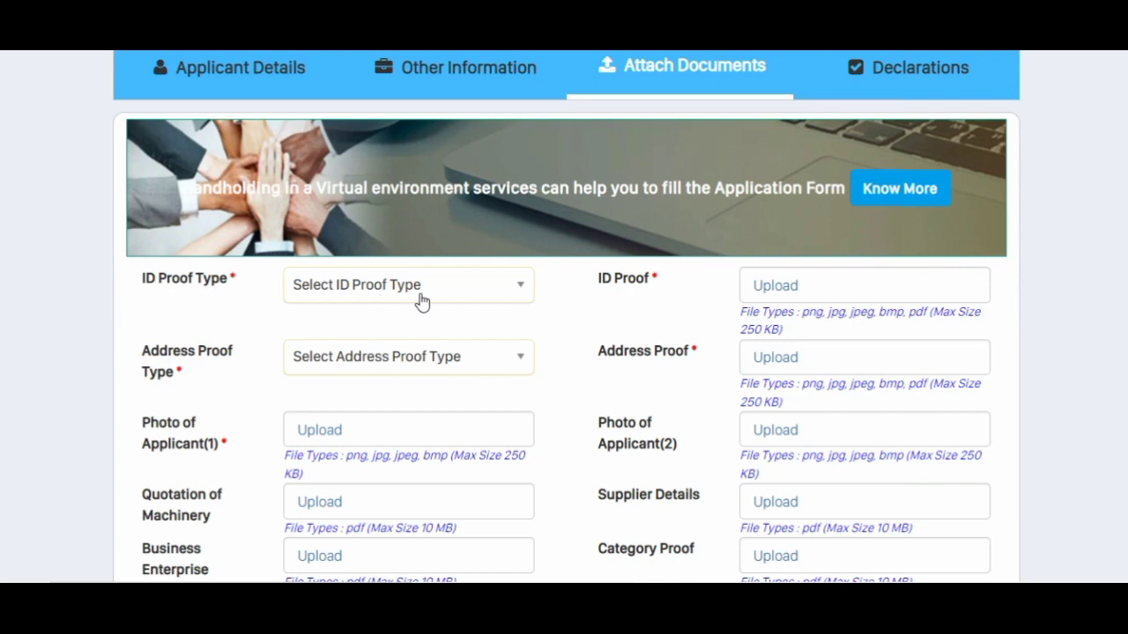
{"action": "left_click", "coordinate": [494, 301]}
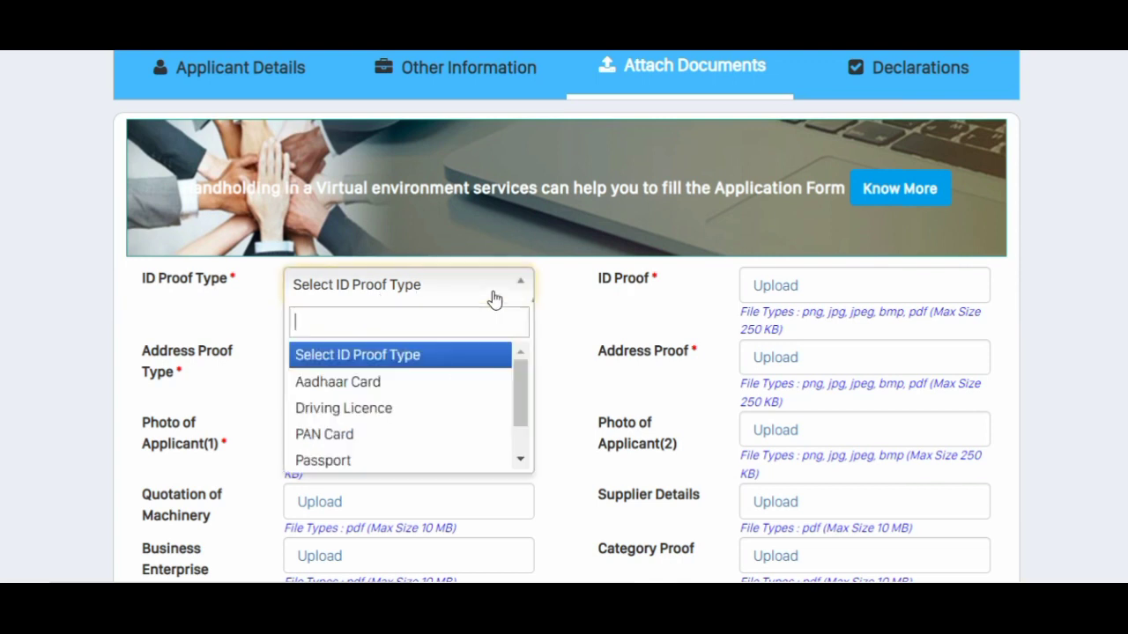
{"action": "left_click", "coordinate": [269, 403]}
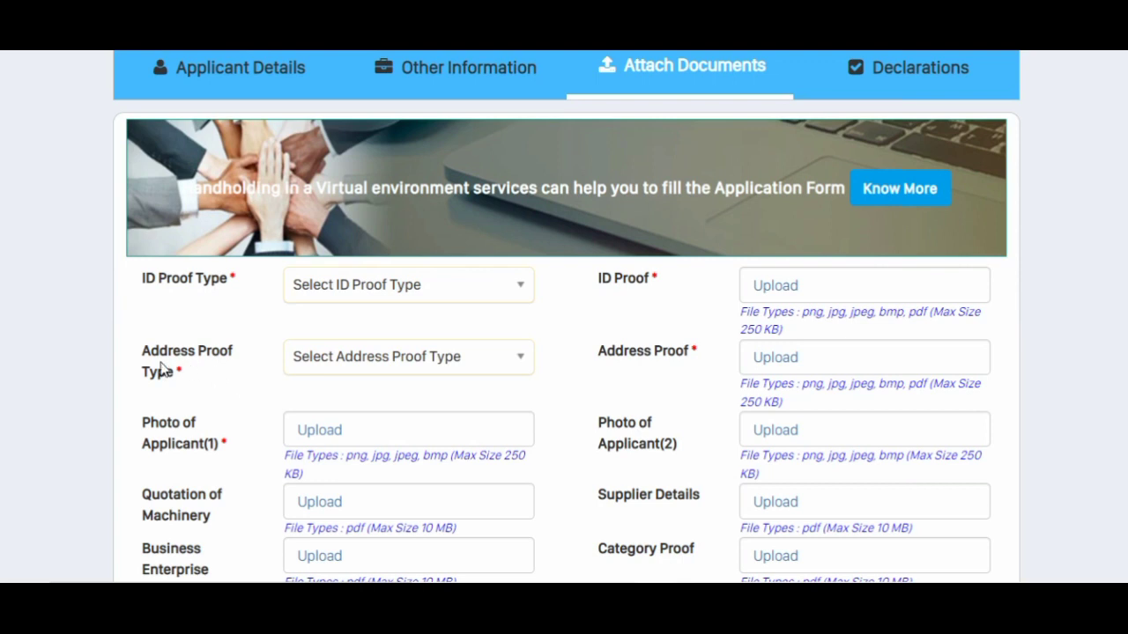
{"action": "left_click", "coordinate": [356, 375]}
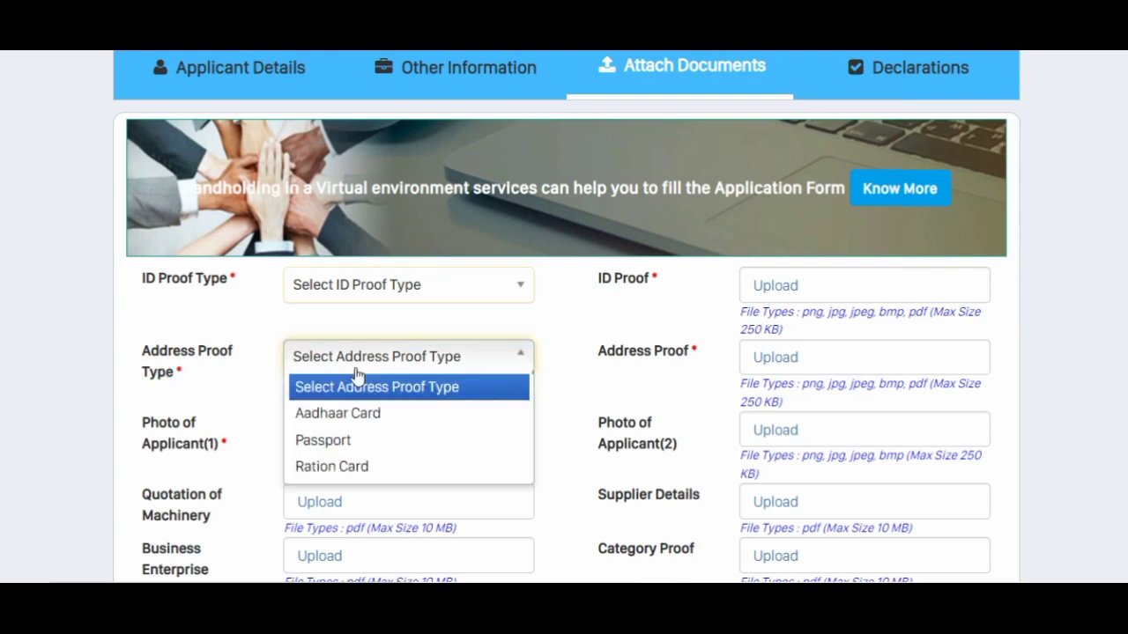
{"action": "left_click", "coordinate": [255, 429]}
- Review the remaining document uploads, from applicant photo and signature to the credit information and rating agency reports
{"action": "scroll", "coordinate": [254, 428], "scroll_direction": "down", "scroll_amount": 3}
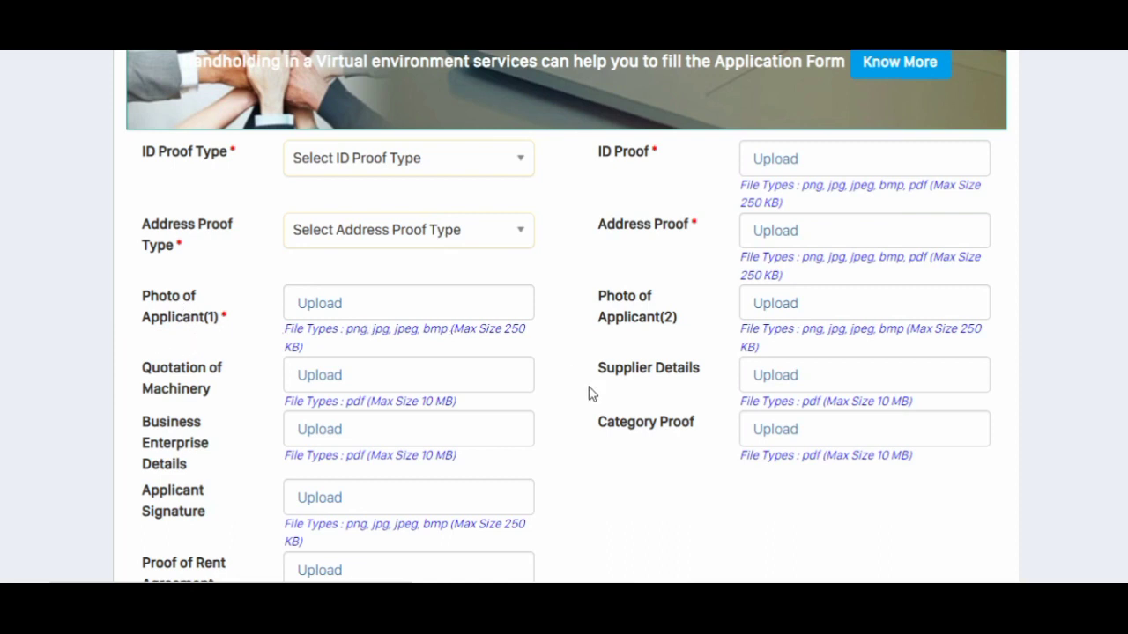
{"action": "scroll", "coordinate": [591, 394], "scroll_direction": "down", "scroll_amount": 2}
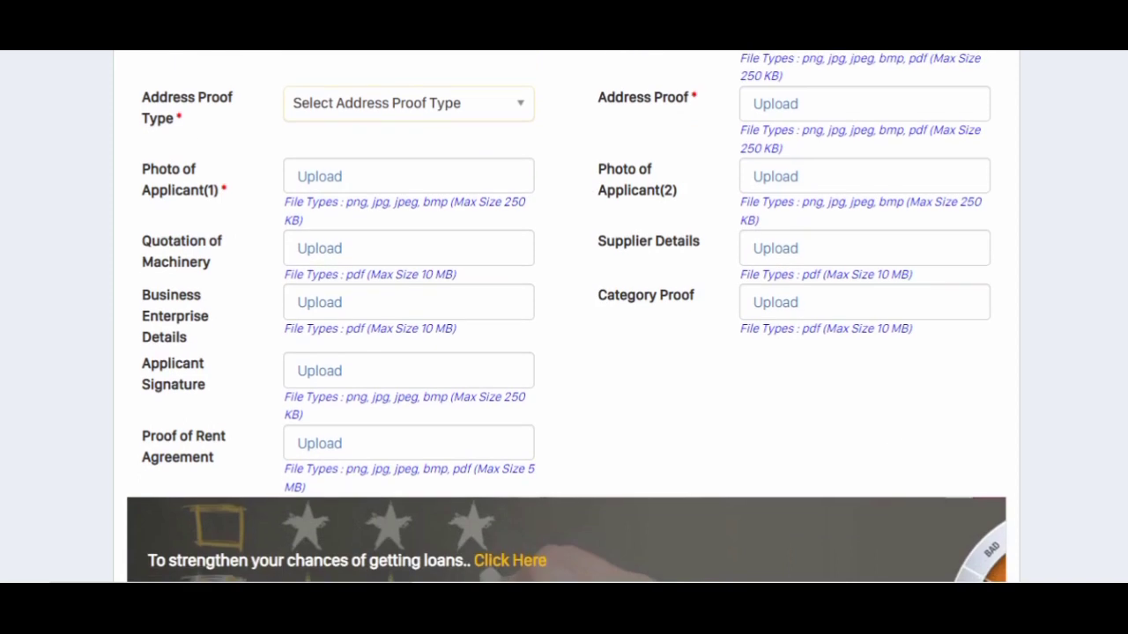
{"action": "scroll", "coordinate": [568, 317], "scroll_direction": "down", "scroll_amount": 3}
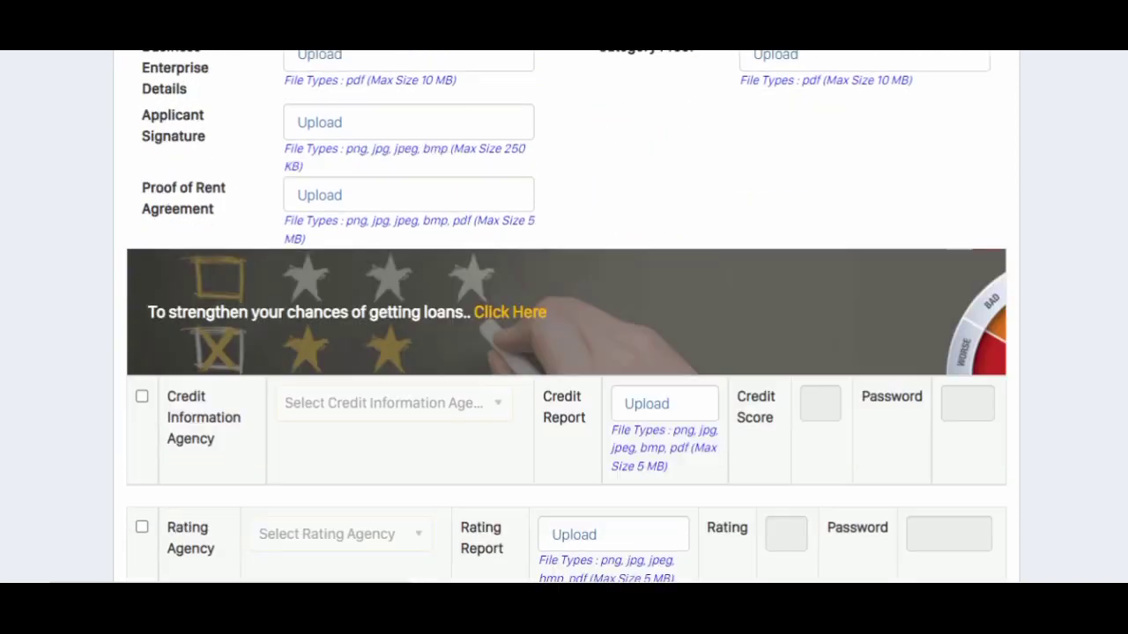
{"action": "scroll", "coordinate": [567, 317], "scroll_direction": "down", "scroll_amount": 3}
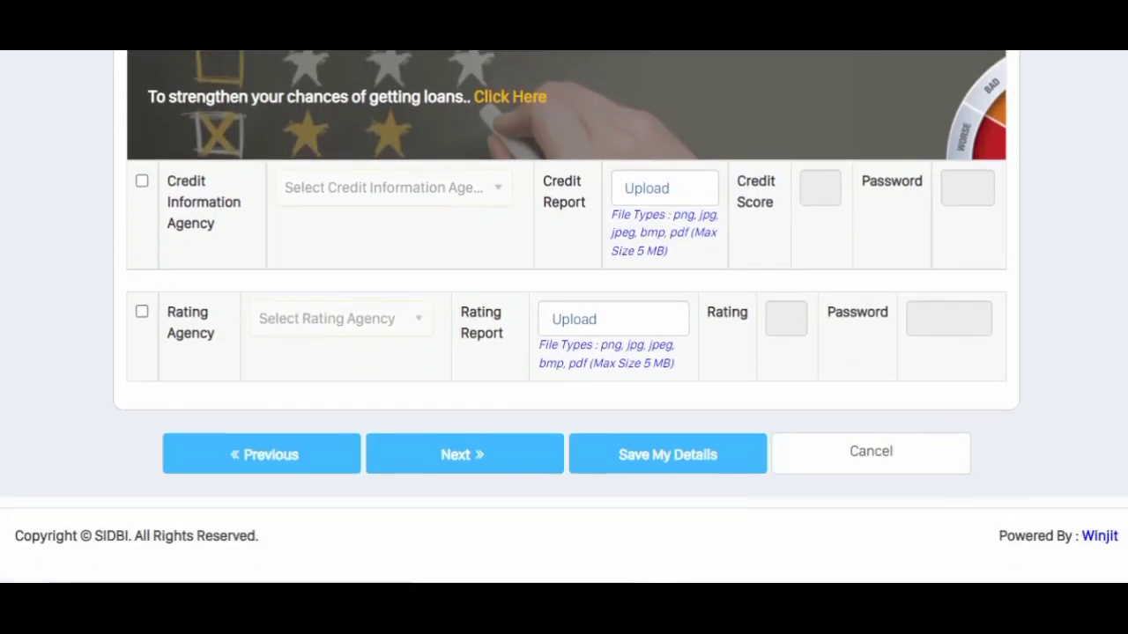
- Proceed to the Declarations, tick the statement about lending institutions picking up the application, and agree to the terms
{"action": "left_click", "coordinate": [534, 470]}
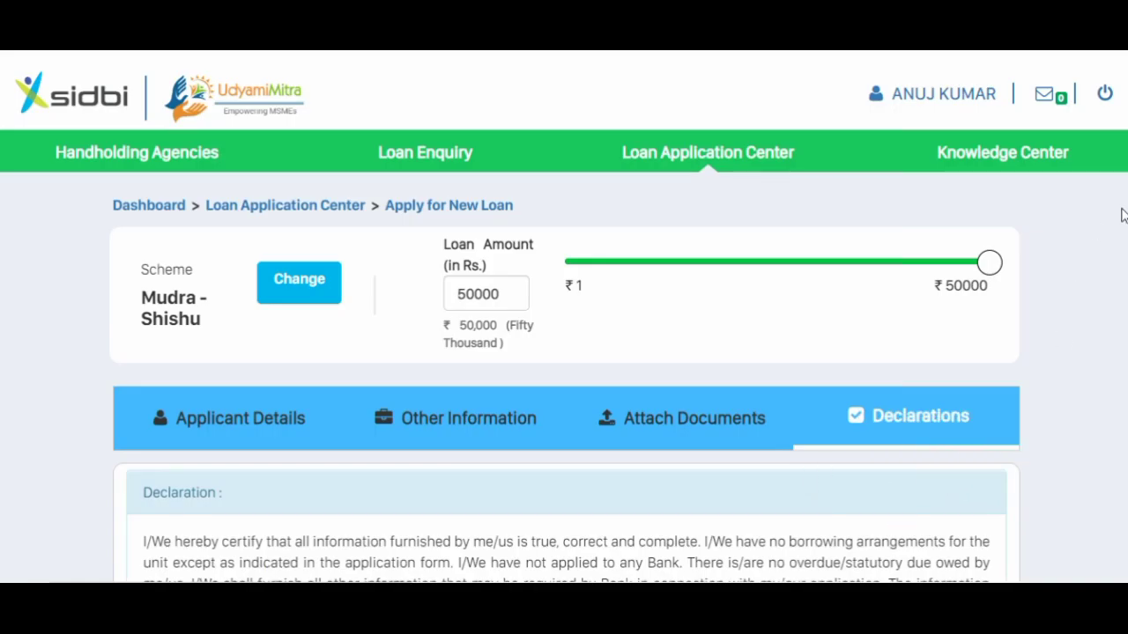
{"action": "scroll", "coordinate": [563, 353], "scroll_direction": "down", "scroll_amount": 4}
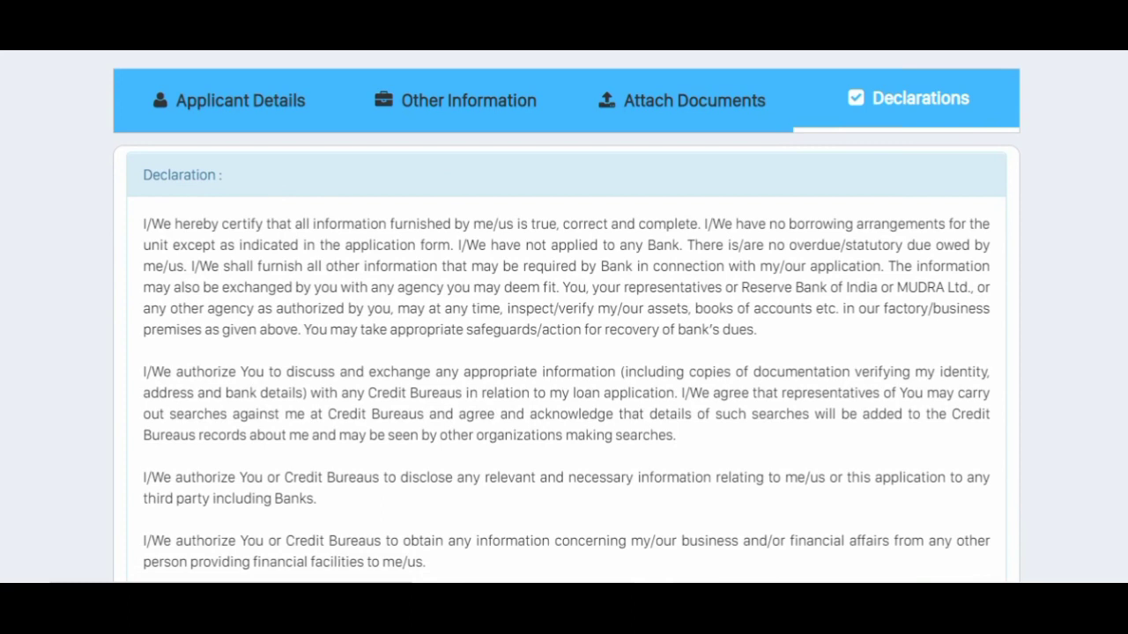
{"action": "scroll", "coordinate": [567, 317], "scroll_direction": "down", "scroll_amount": 5}
{"action": "scroll", "coordinate": [521, 347], "scroll_direction": "down", "scroll_amount": 2}
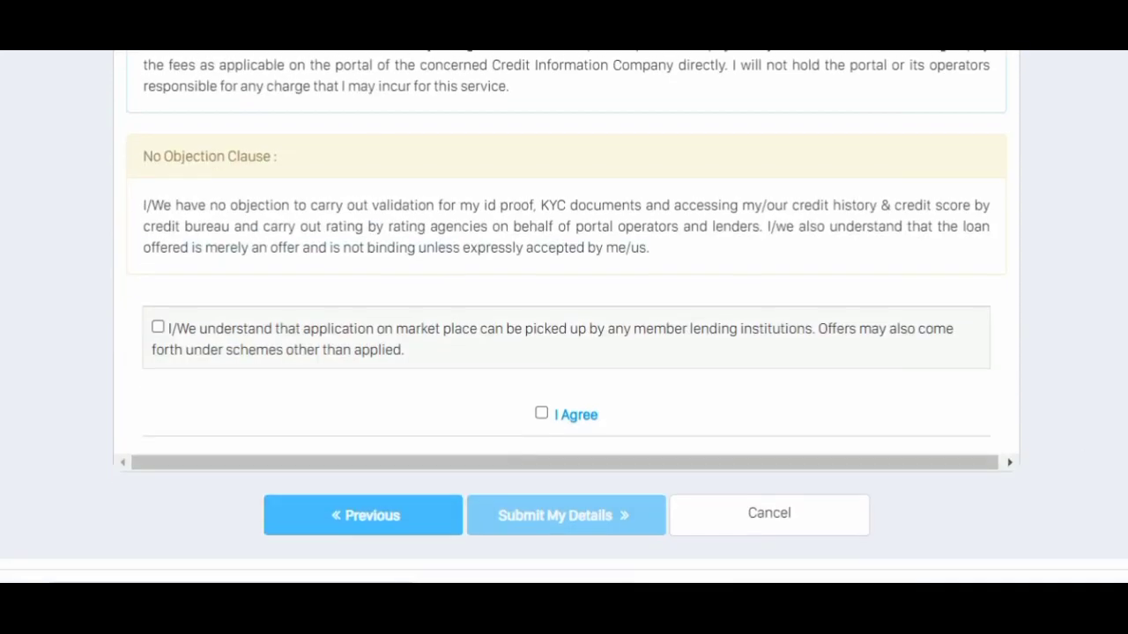
{"action": "left_click", "coordinate": [157, 329]}
{"action": "left_click", "coordinate": [543, 421]}
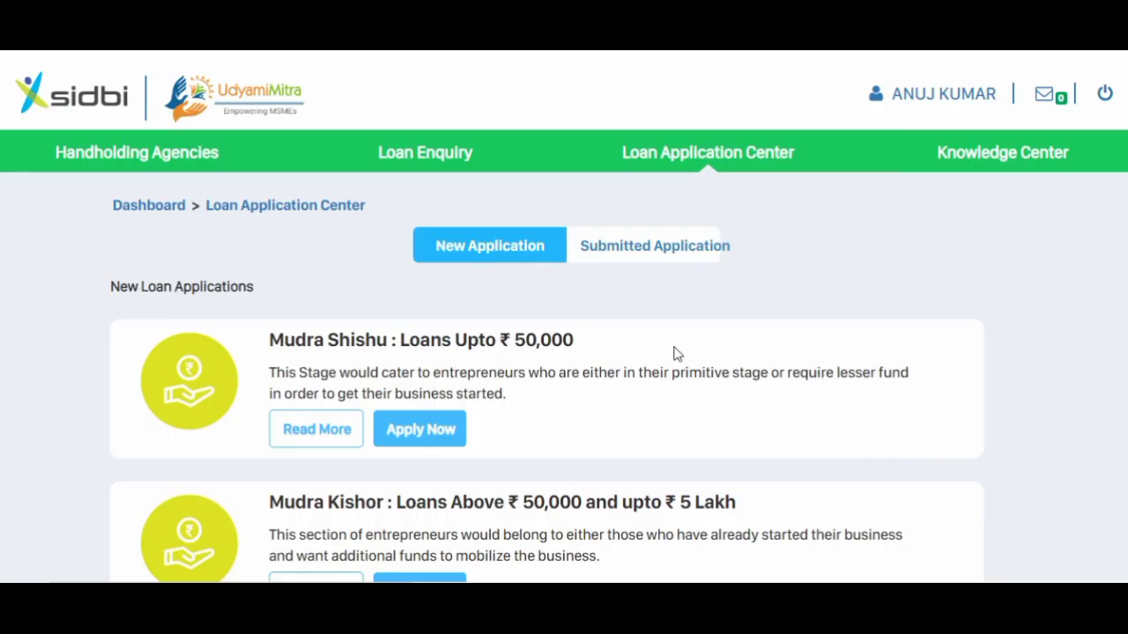
- Open the submitted applications in the Loan Application Center
{"action": "left_click", "coordinate": [652, 260]}
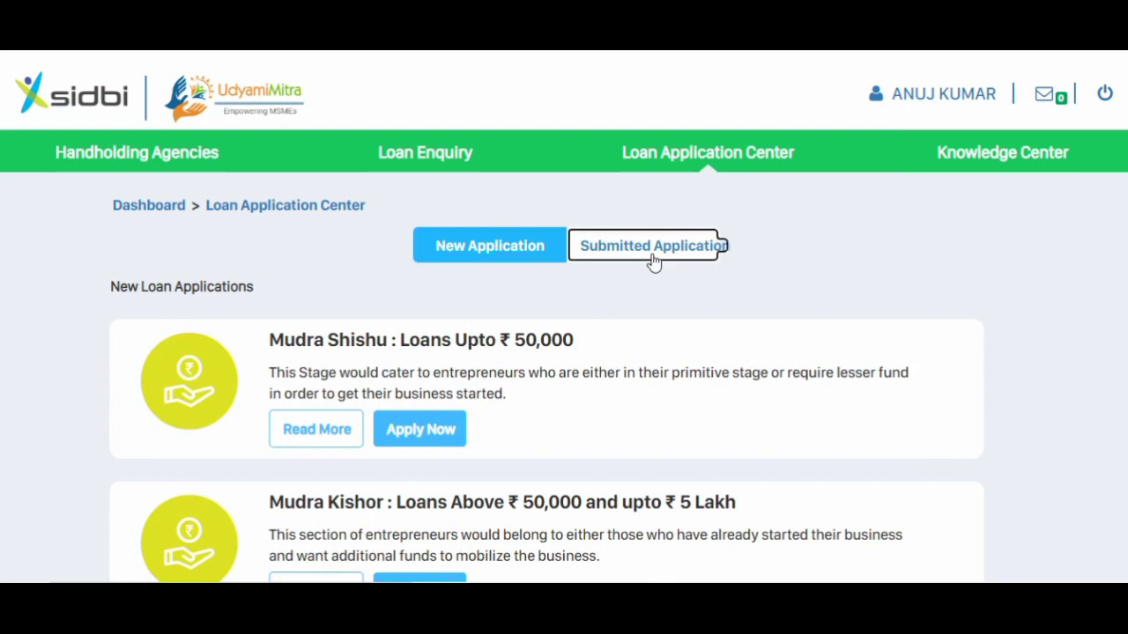